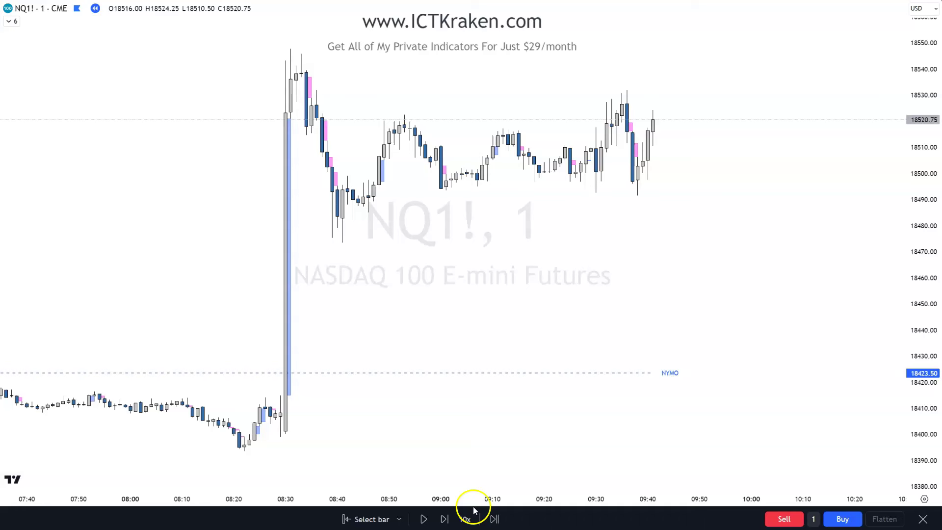
Advance the NQ1! one-minute replay bar by bar to the 09:45 candle.
click(444, 520)
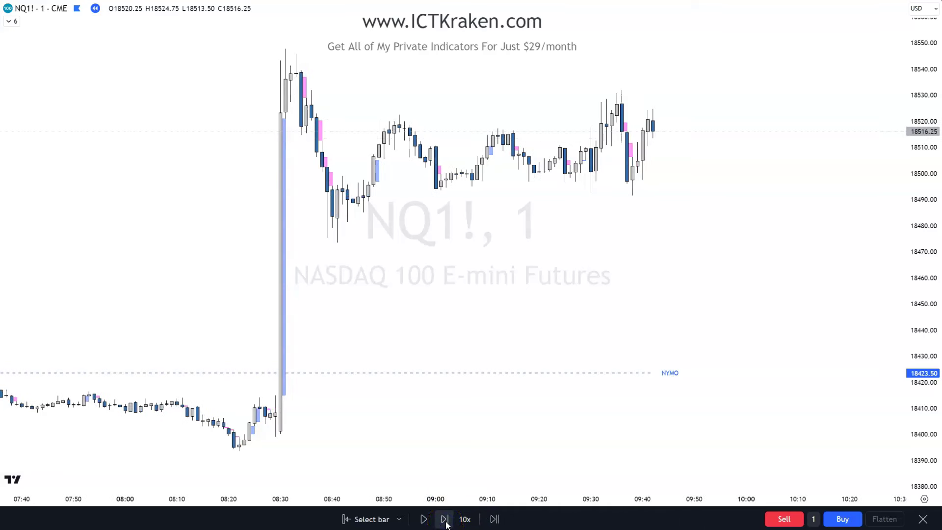
click(444, 519)
click(446, 520)
click(445, 520)
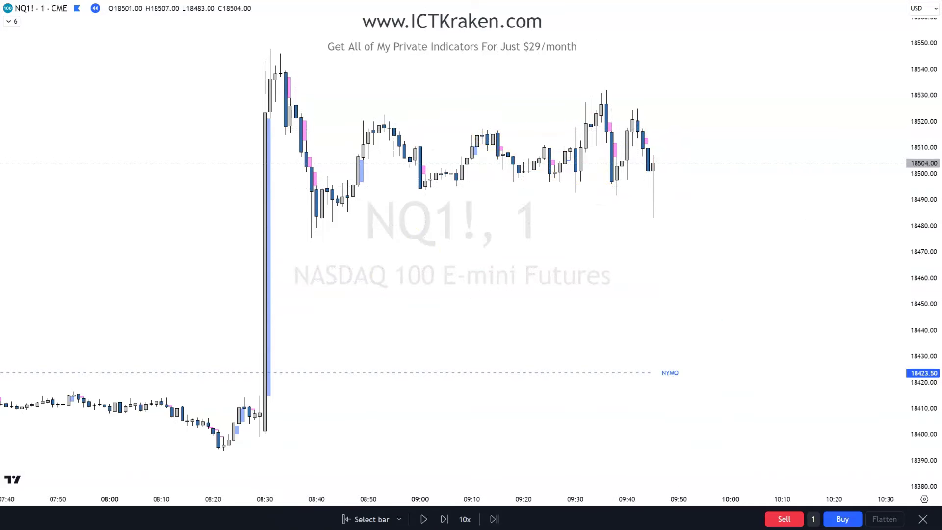
Draw a horizontal trend line at 18522.50 from the 08:53 swing high to the 09:32 candle.
key(ctrl+z)
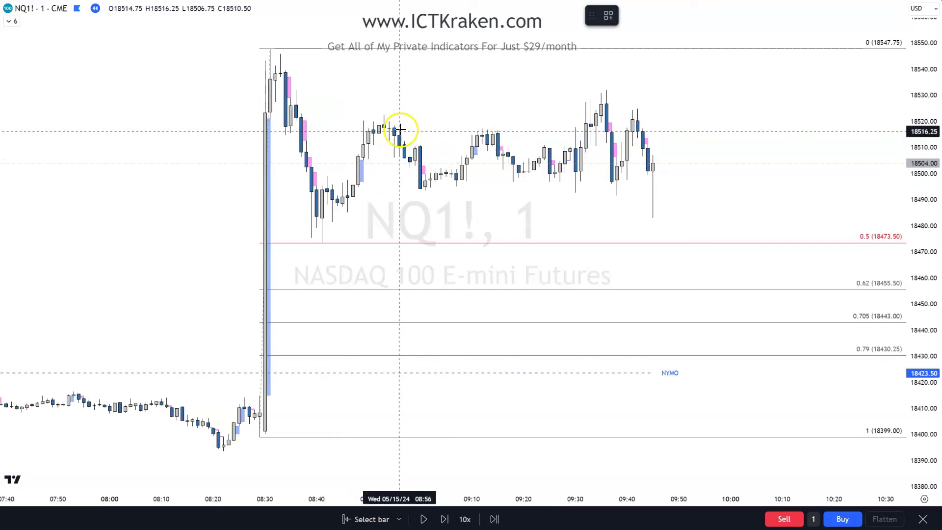
click(384, 115)
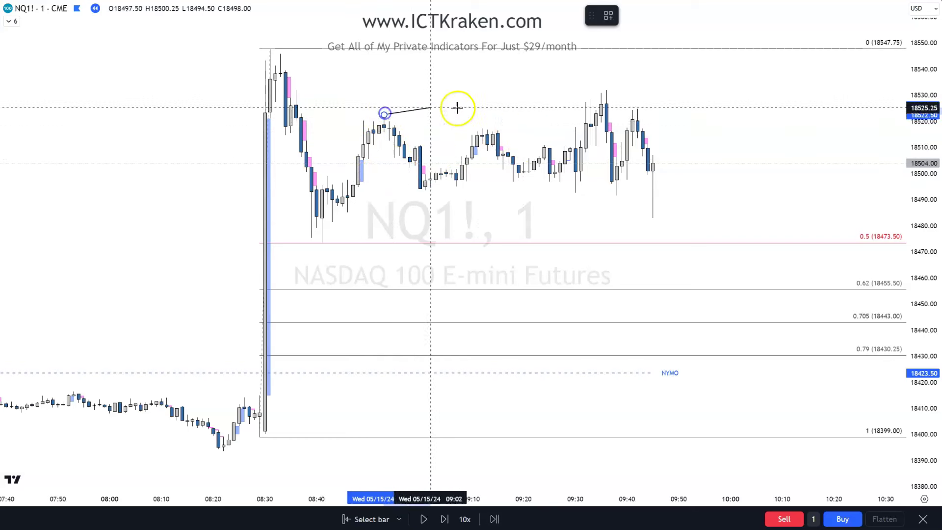
click(586, 114)
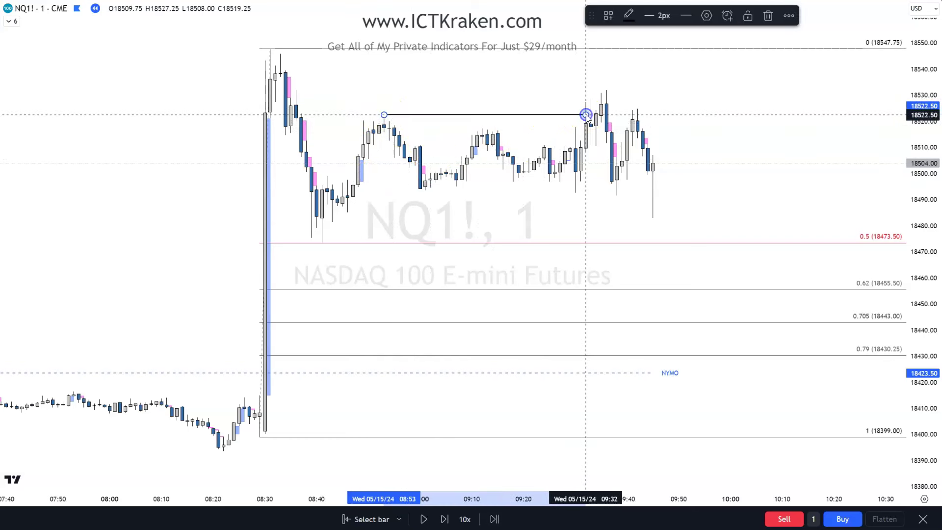
click(606, 132)
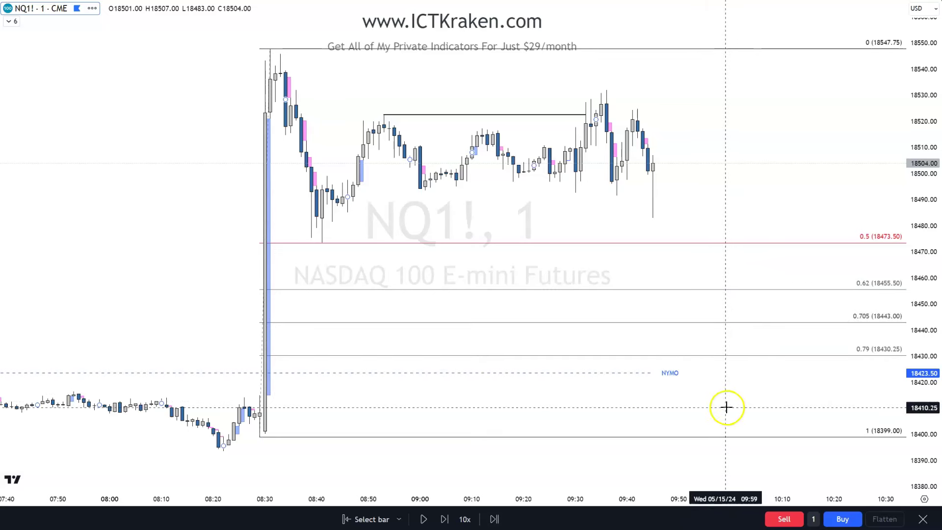
Advance the replay one bar at a time to the 09:55 candle.
click(446, 523)
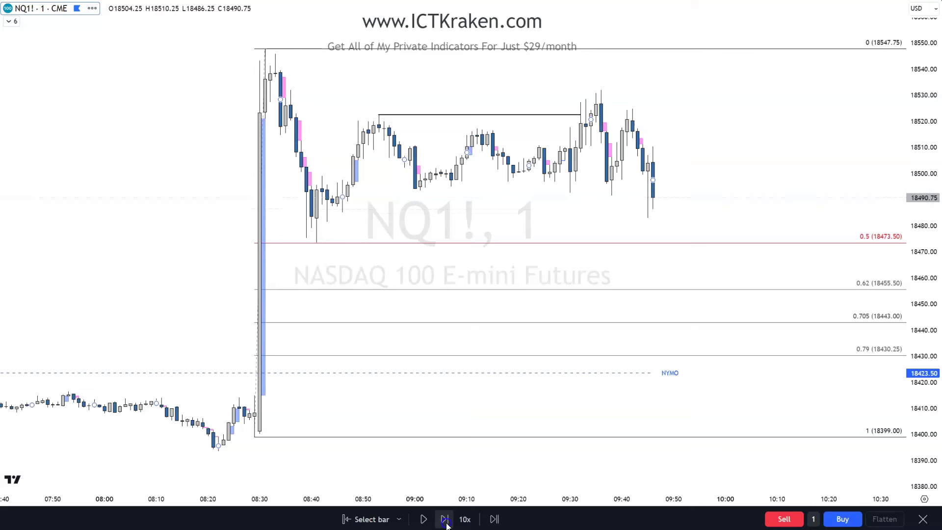
click(446, 523)
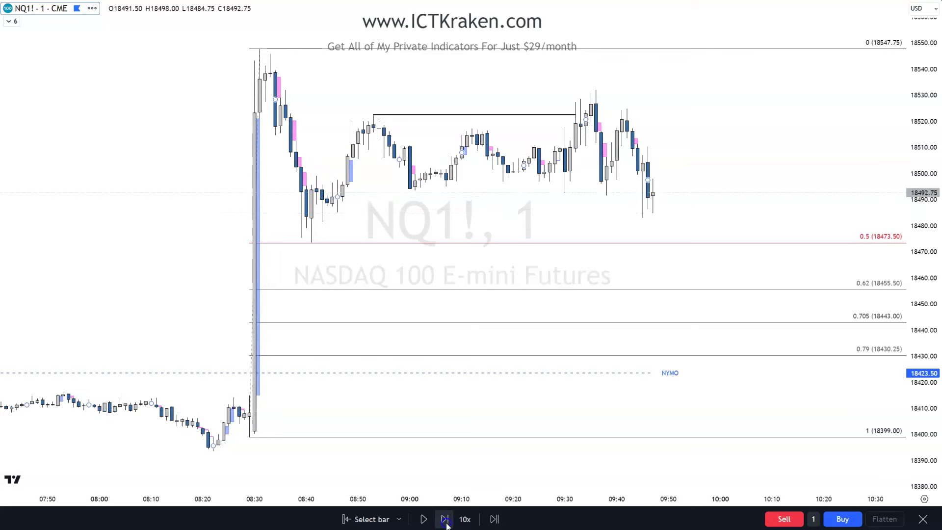
click(446, 523)
click(446, 523)
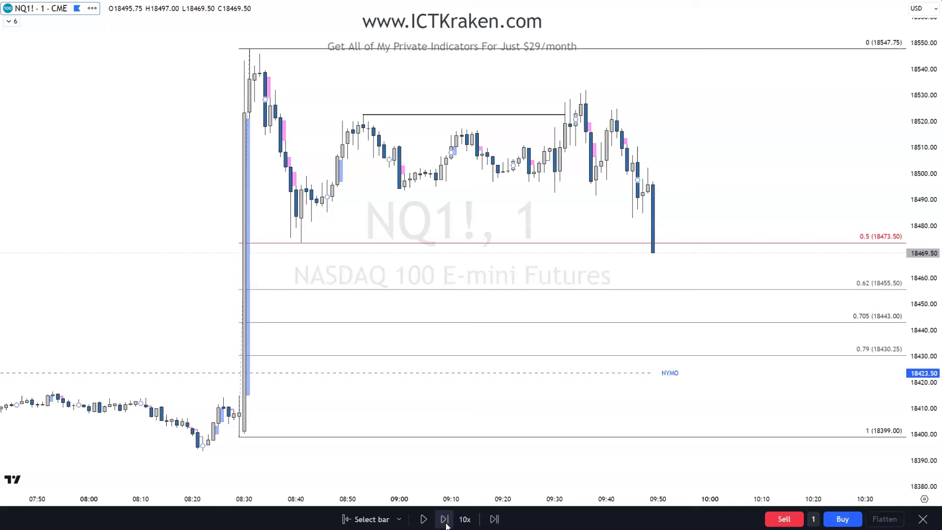
click(446, 523)
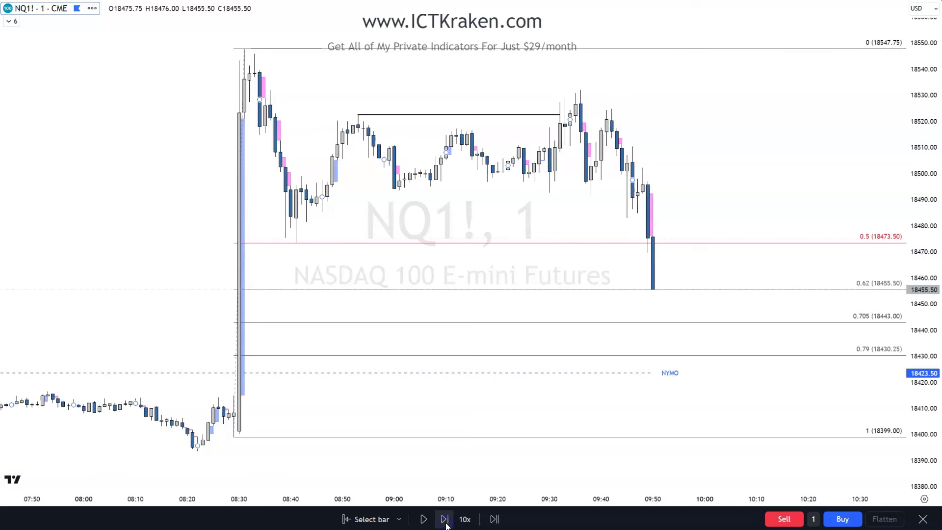
click(446, 523)
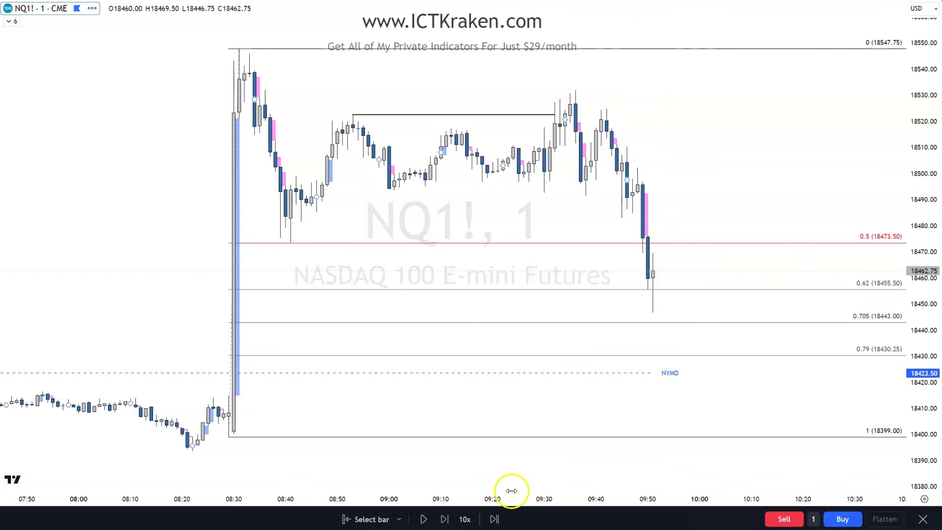
click(445, 519)
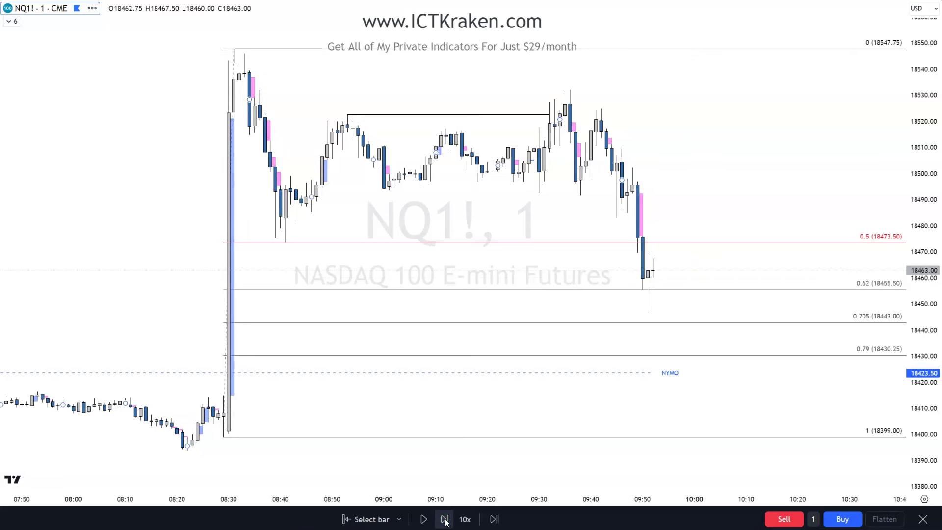
click(445, 519)
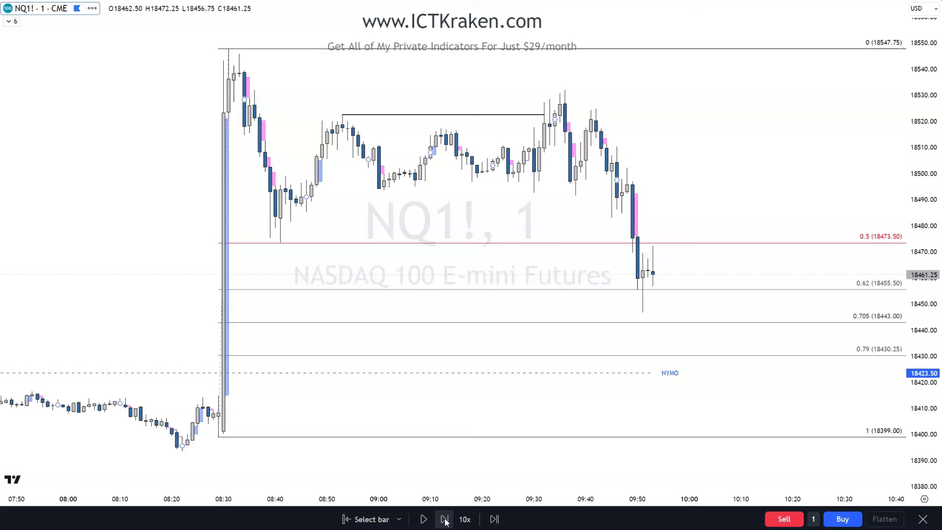
click(446, 519)
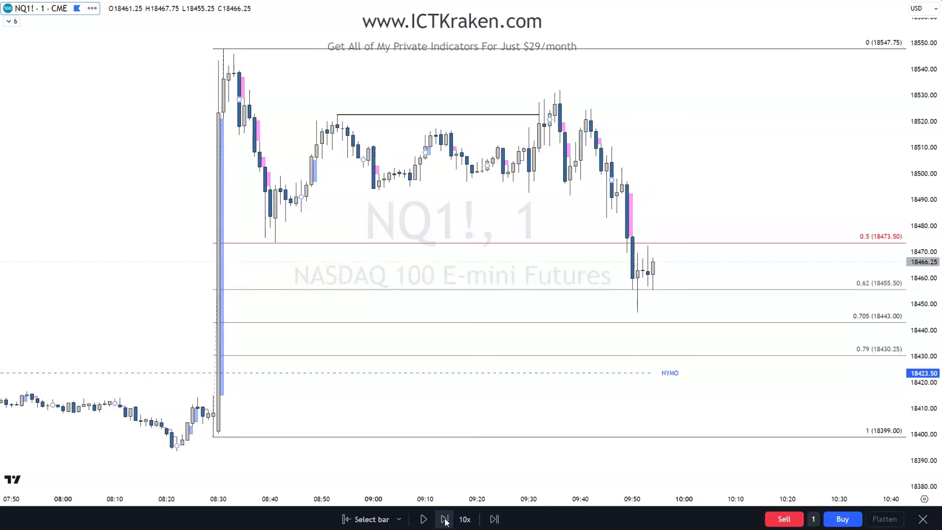
click(445, 519)
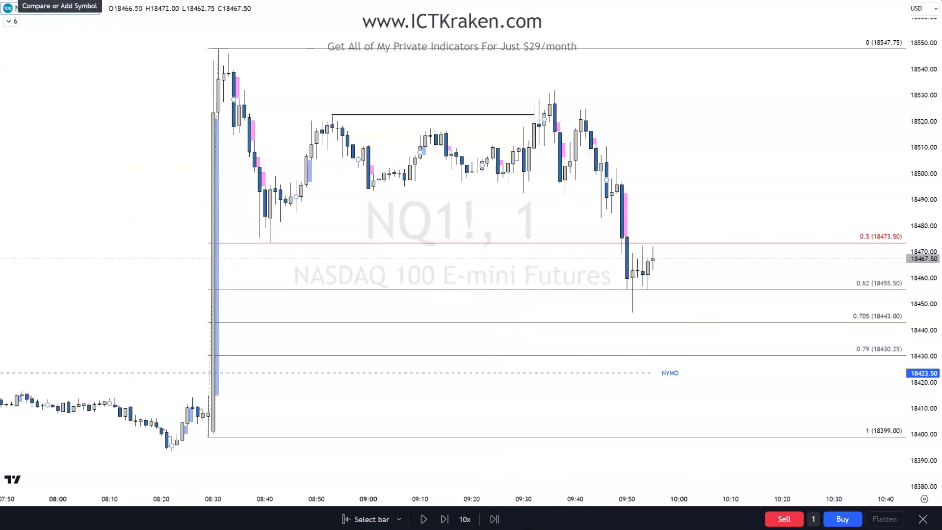
Add ES1! as a comparison symbol in a new pane and stretch its price scale so the swings are readable.
click(77, 8)
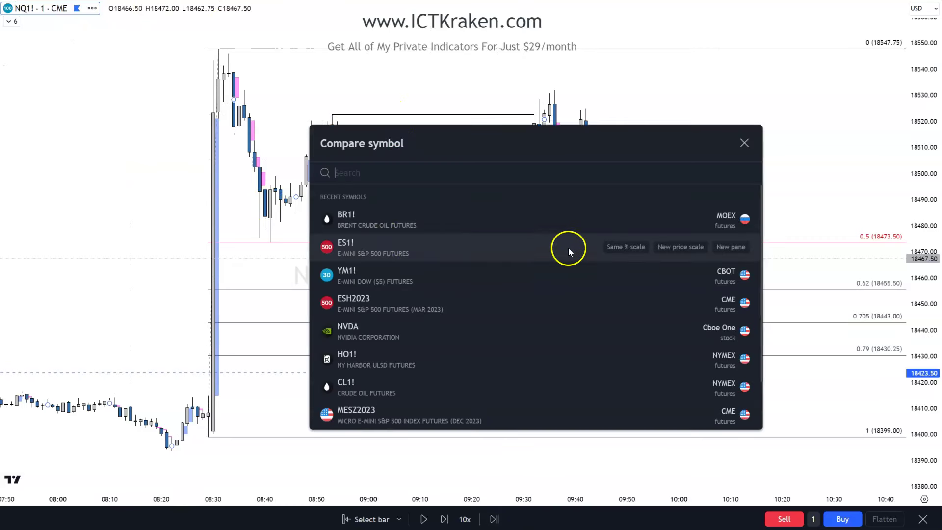
click(728, 248)
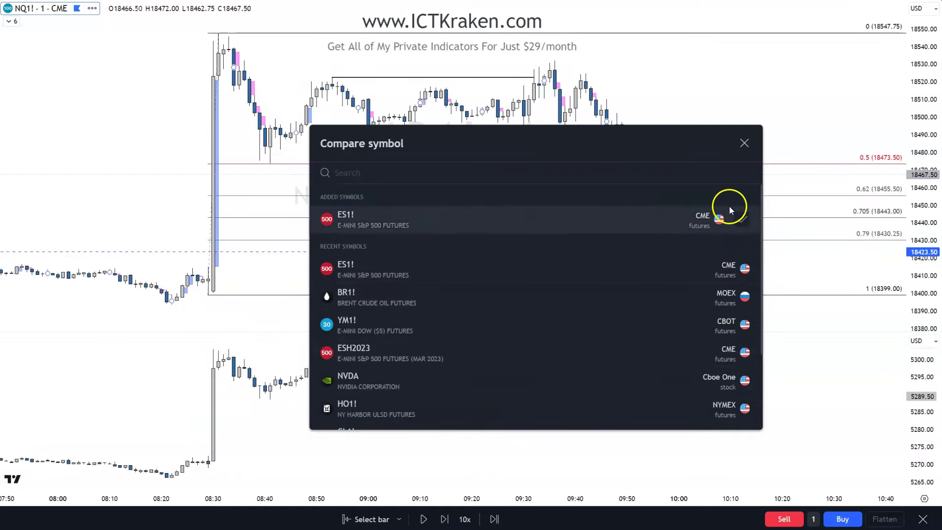
click(745, 142)
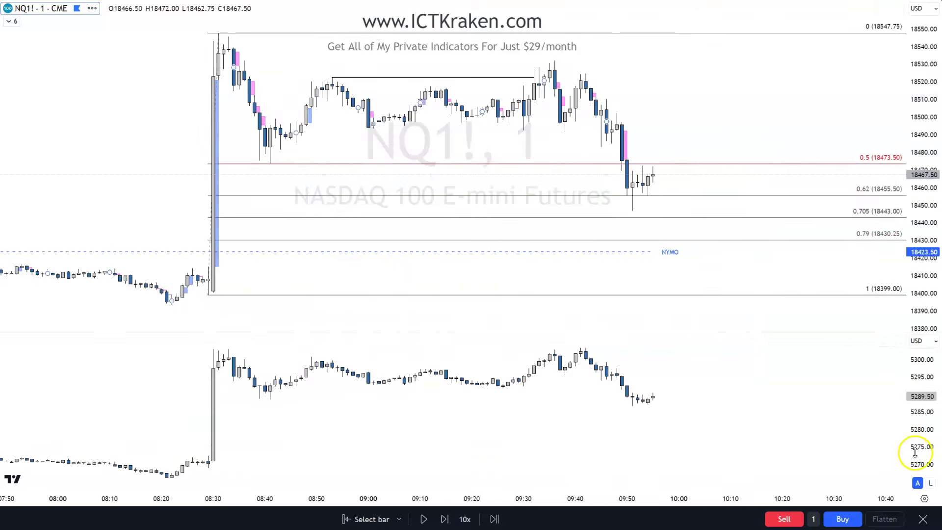
drag(922, 459, 925, 371)
drag(748, 396, 725, 447)
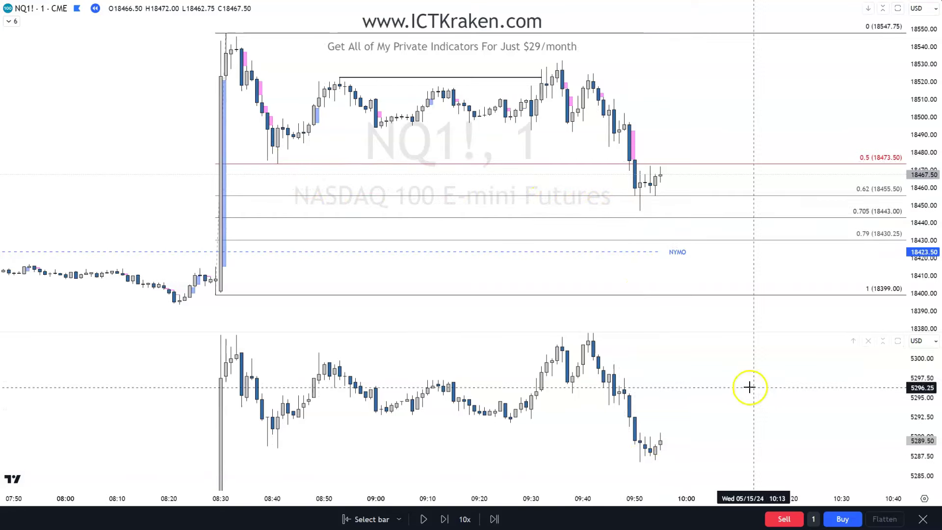
Collapse the ES1! pane, then add YM1! as a comparison symbol in a new pane with its recent lows in view.
click(883, 341)
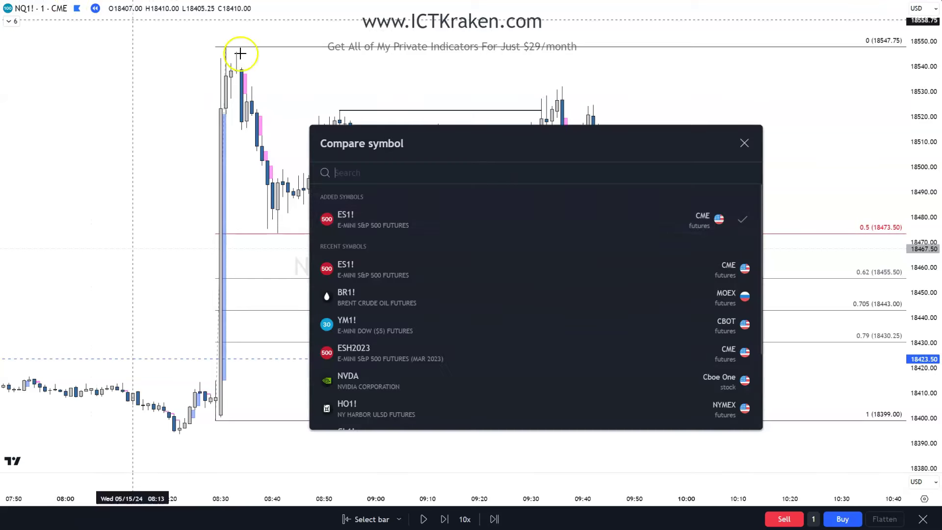
click(722, 324)
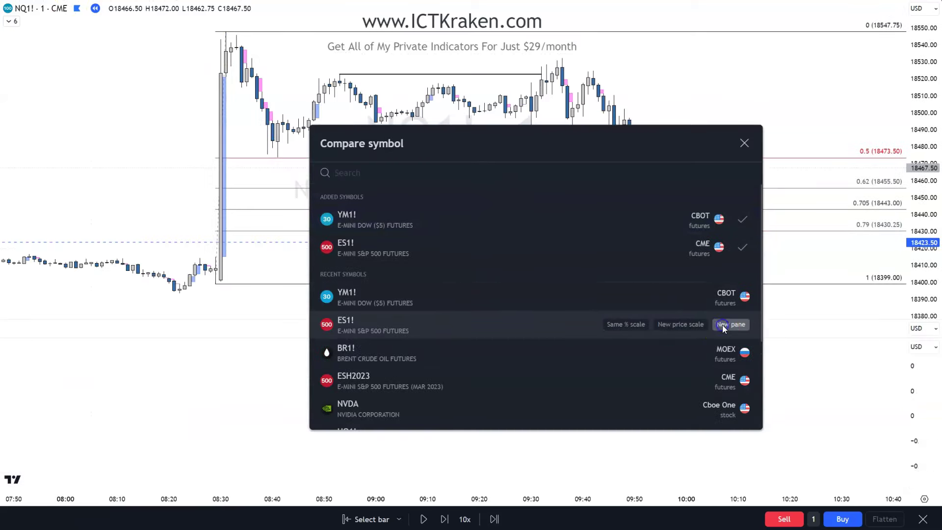
click(745, 143)
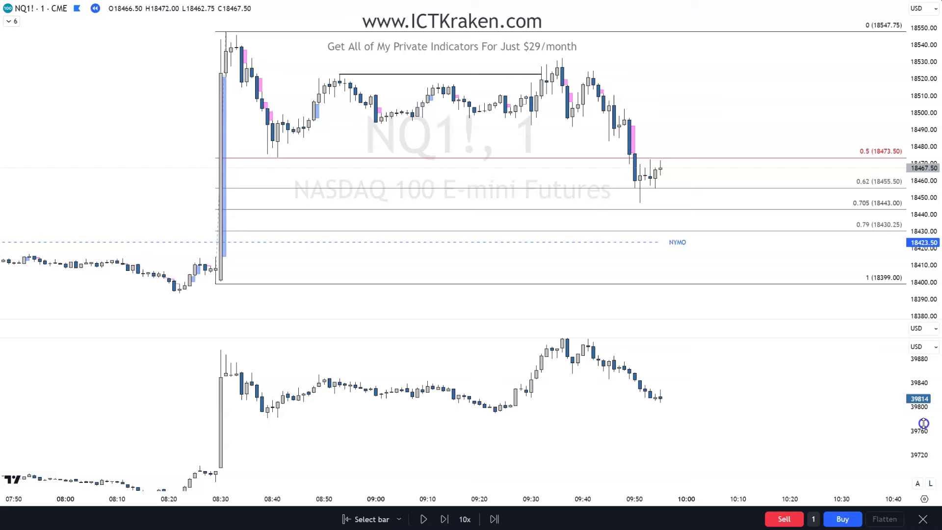
drag(852, 398, 802, 434)
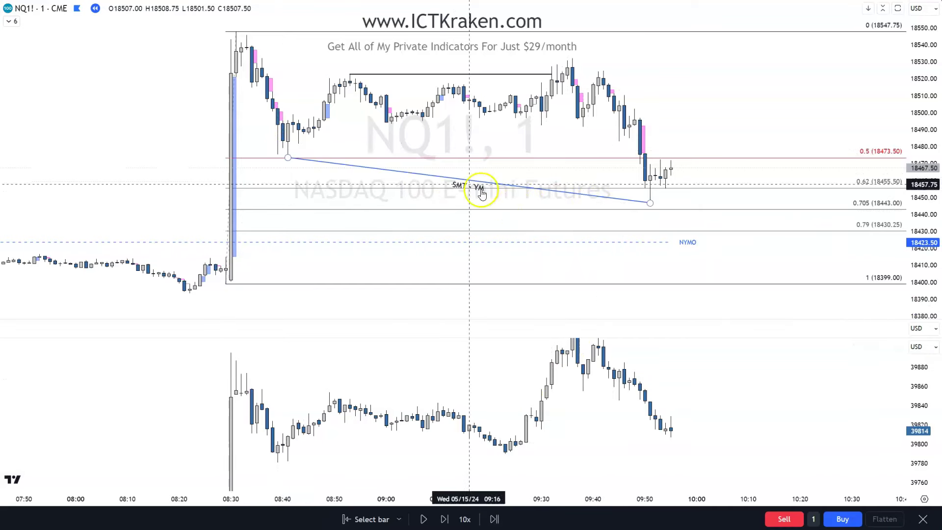
Collapse the YM1! pane and place an FVG (1m) box over the gap near 09:50, from about 18476 to 18492.
click(395, 394)
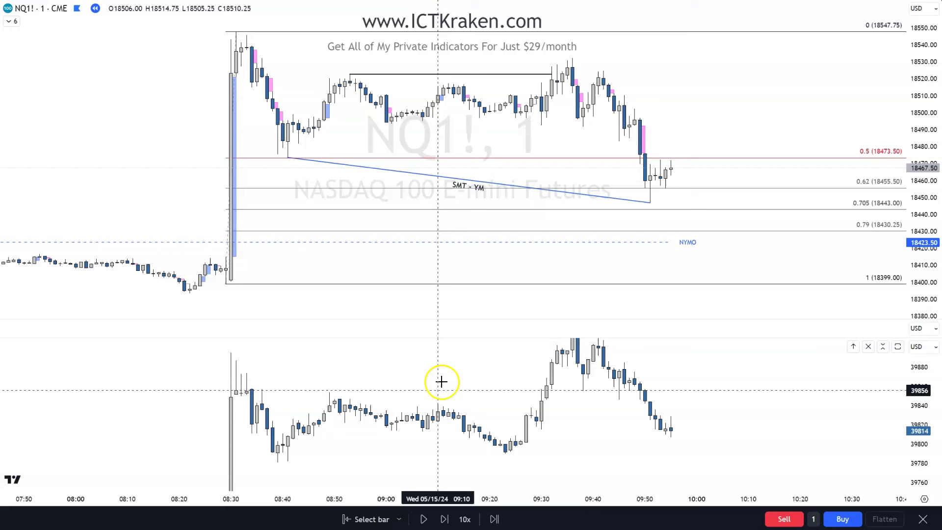
click(862, 346)
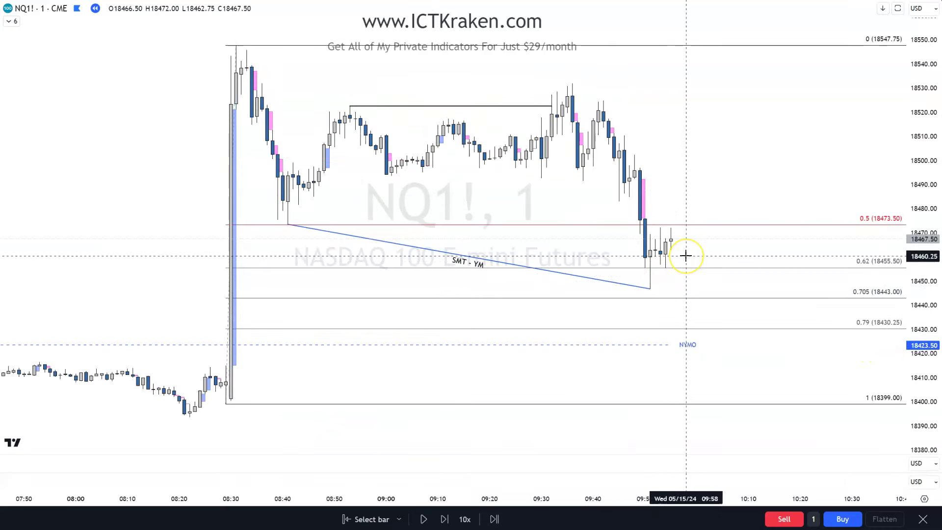
drag(676, 183, 694, 244)
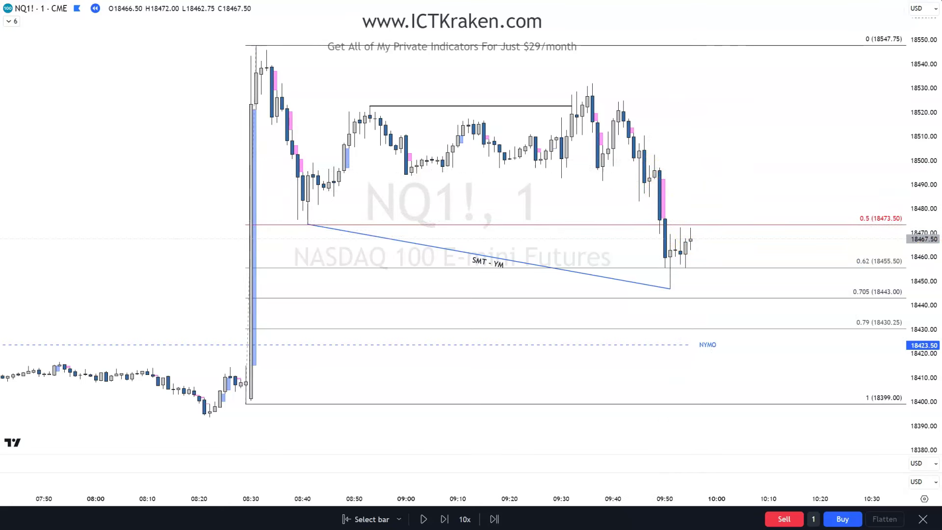
key(ctrl+v)
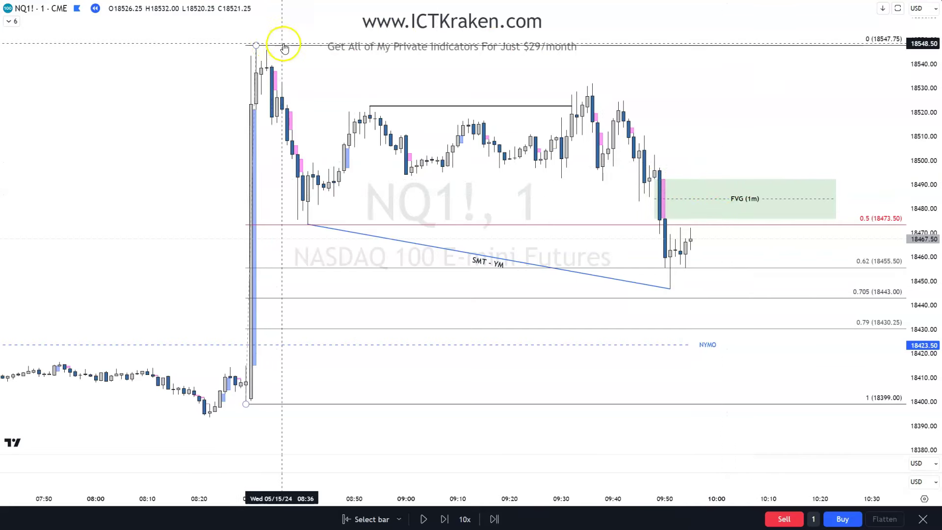
Advance the replay bar by bar to the 10:00 candle, keeping the FVG box and the Fibonacci levels in view.
drag(406, 91, 481, 97)
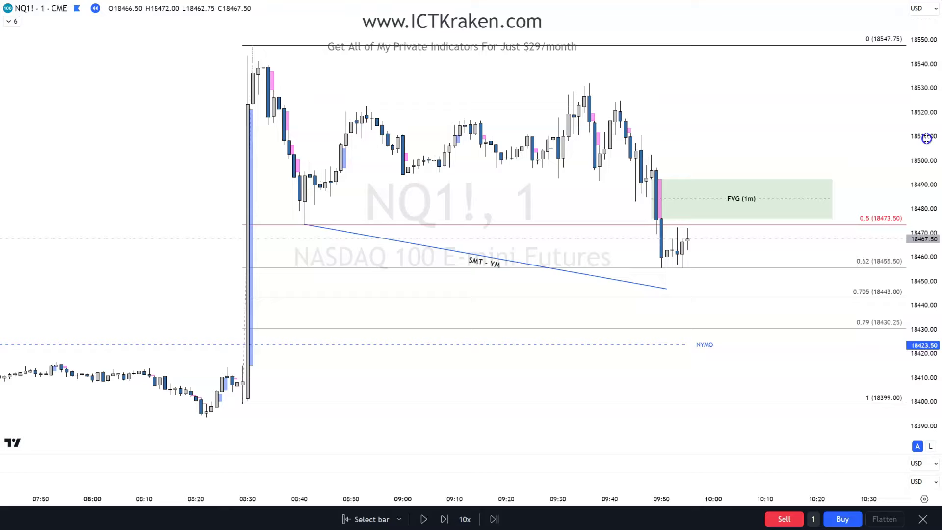
drag(862, 127, 836, 162)
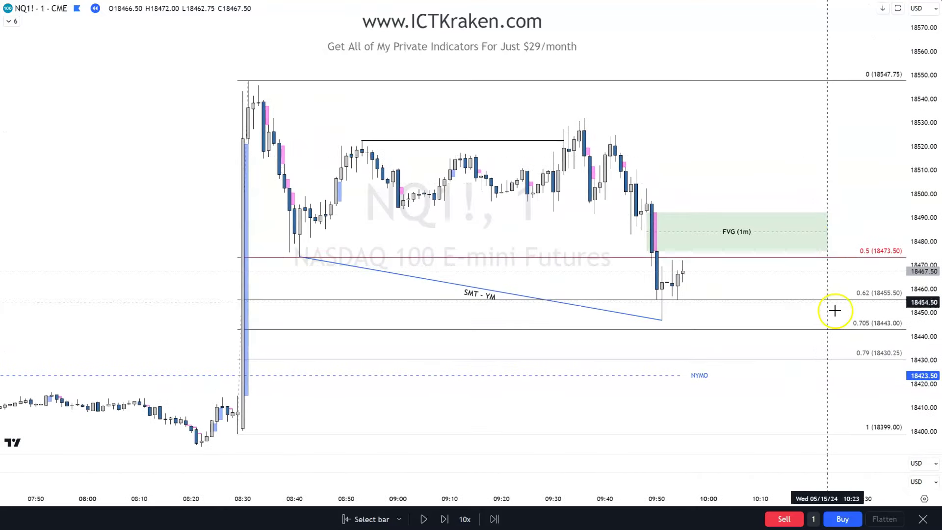
click(446, 518)
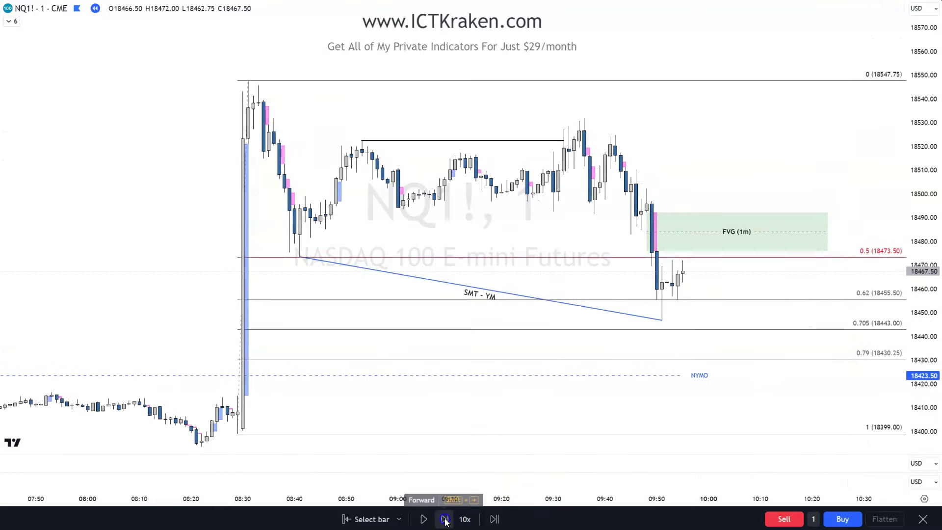
click(445, 519)
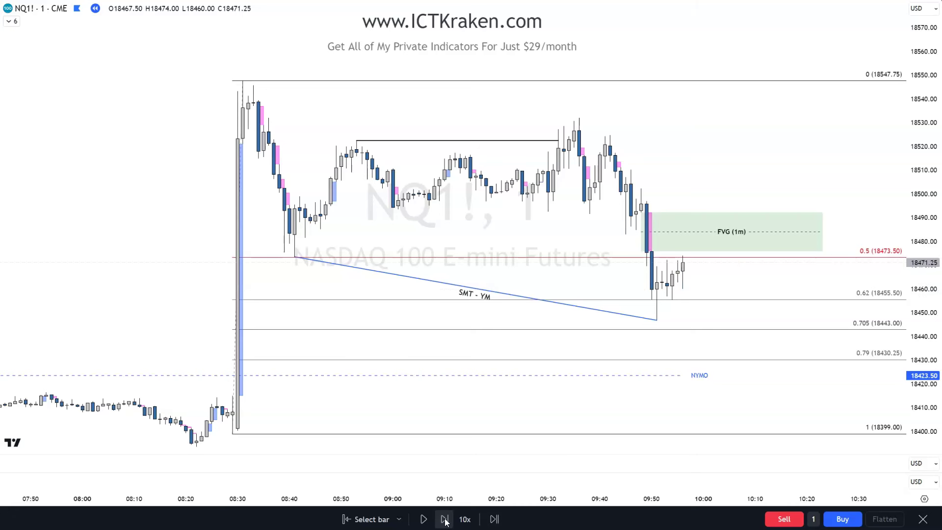
click(445, 519)
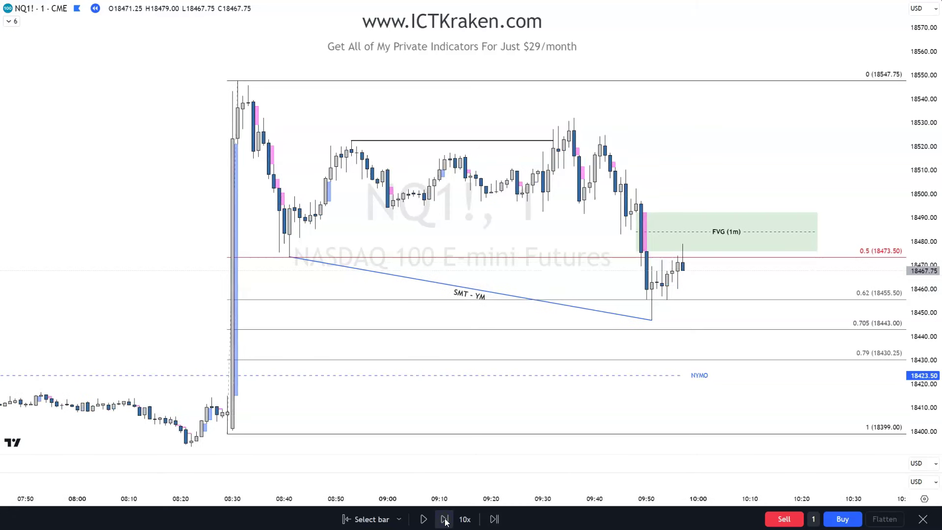
click(445, 520)
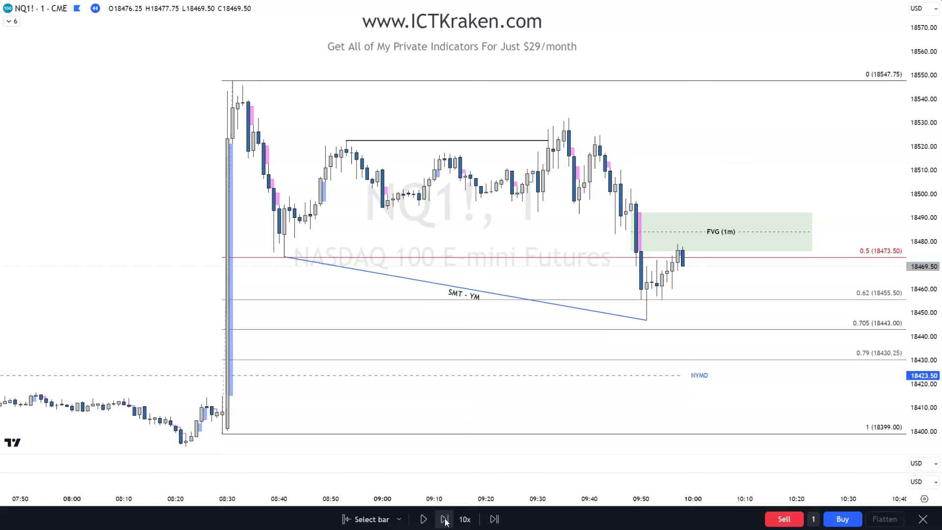
click(445, 520)
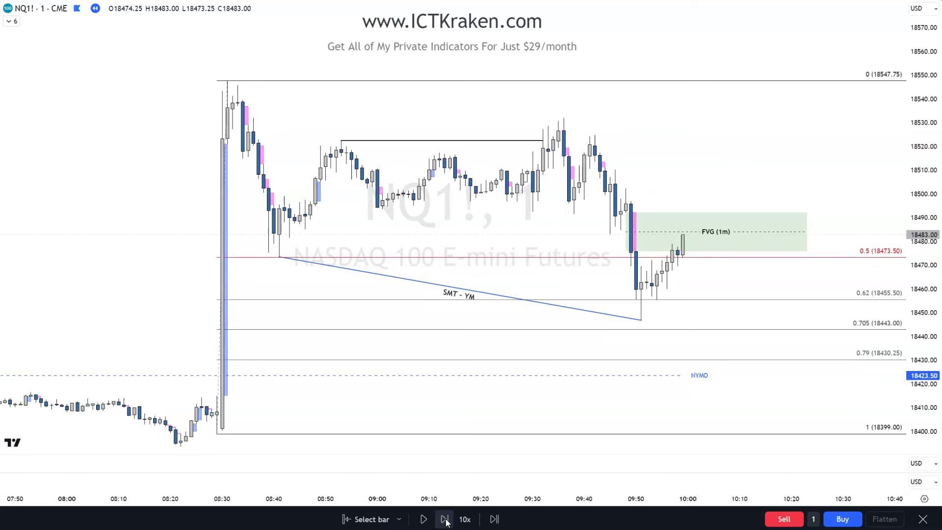
click(445, 519)
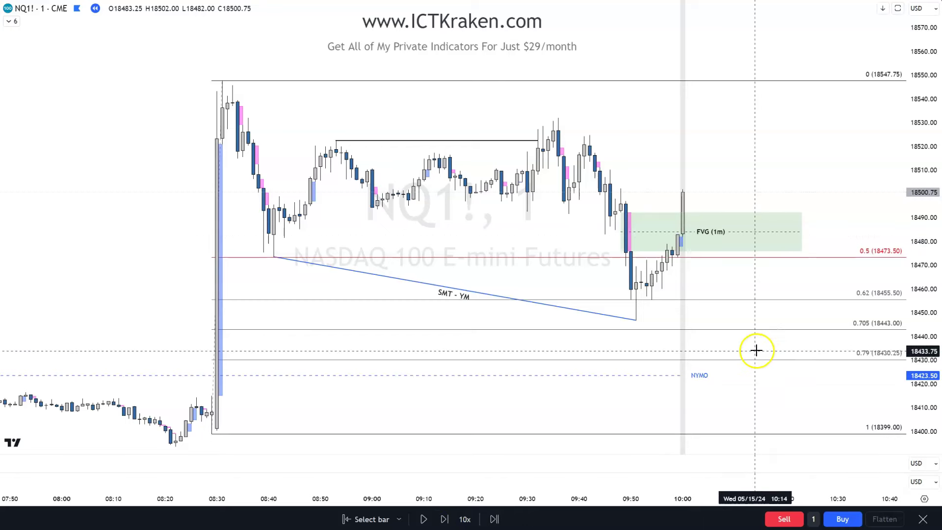
Advance the replay by one bar to the 10:01 candle, with the FVG box and Fibonacci levels enlarged in view.
drag(753, 350, 751, 364)
drag(929, 421, 917, 382)
scroll(789, 353, up, 2)
mouse_move(789, 353)
mouse_down()
mouse_move(731, 353)
mouse_move(799, 346)
mouse_up()
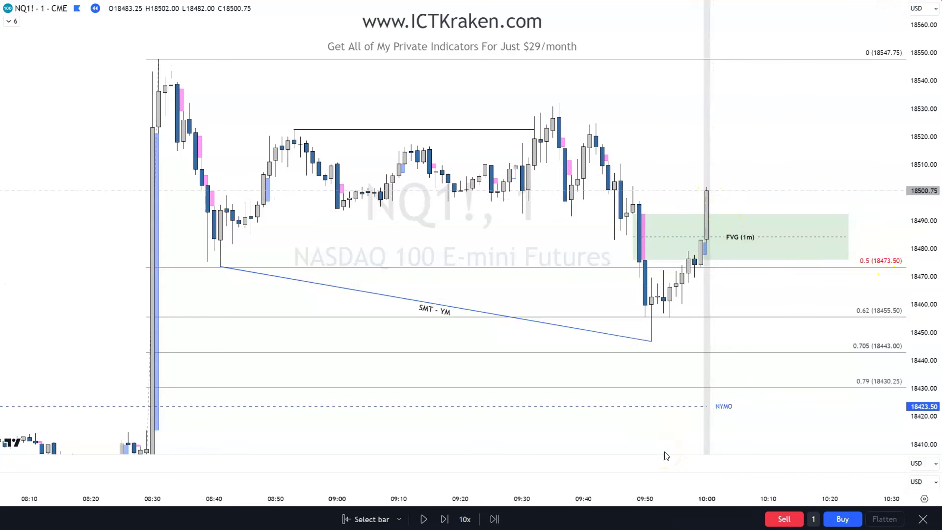
click(444, 518)
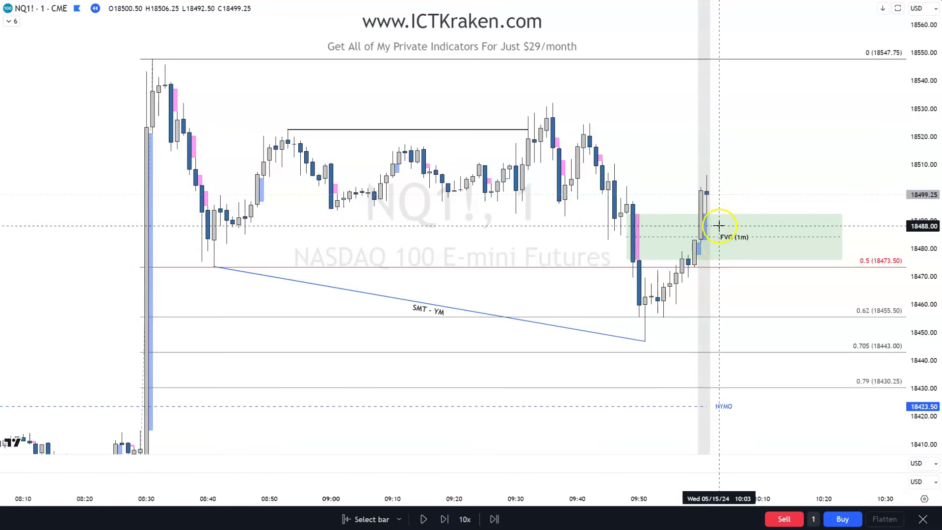
Apply the Inversion FVG (1m) template to the FVG box and extend its end to about 10:25.
right_click(839, 238)
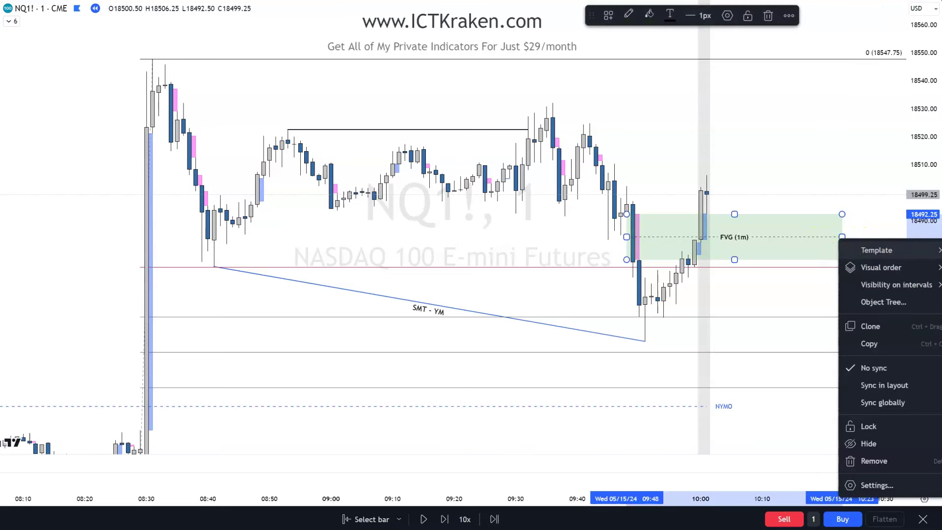
click(785, 285)
click(766, 299)
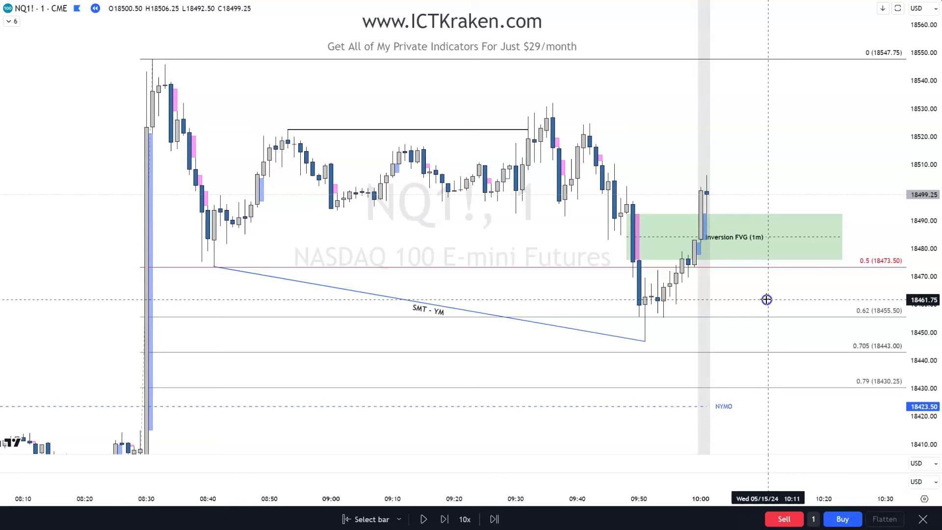
drag(842, 237, 854, 237)
click(783, 281)
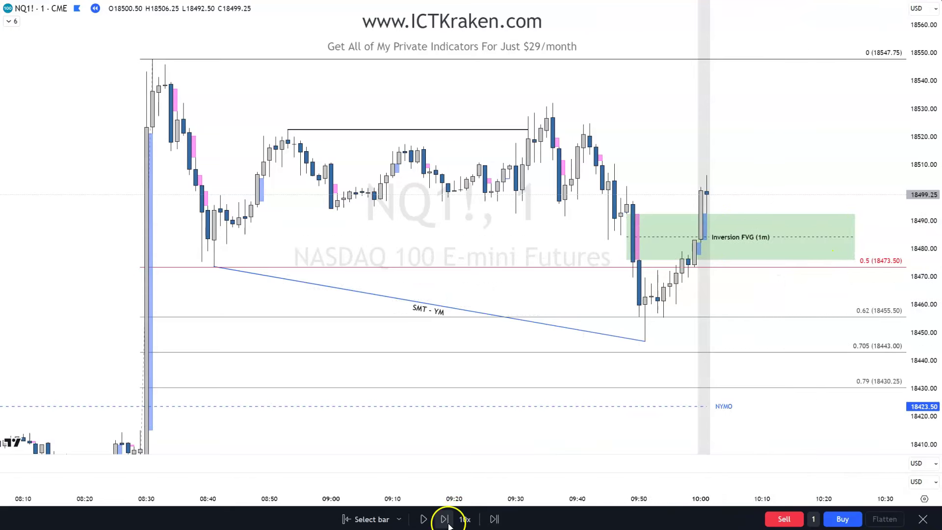
Advance the replay by one bar to the 10:02 candle, leaving the Inversion FVG box deselected.
click(708, 218)
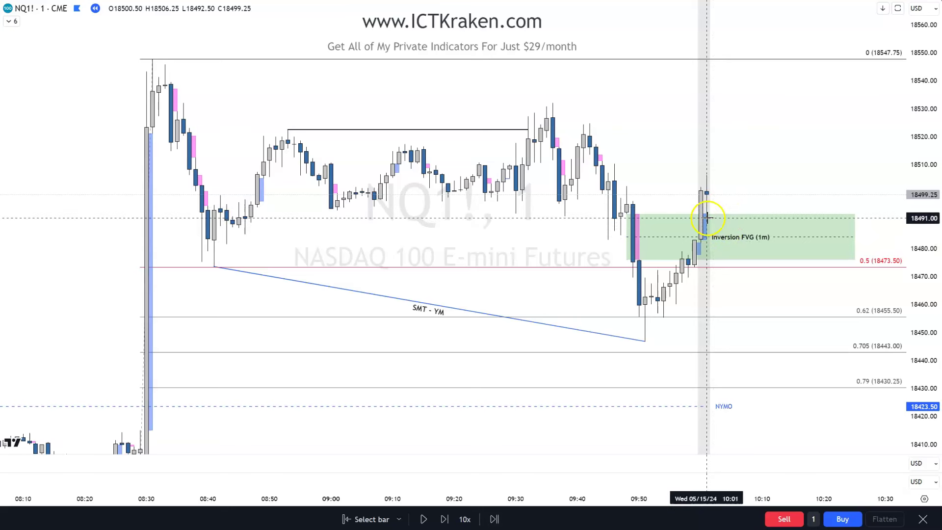
click(720, 239)
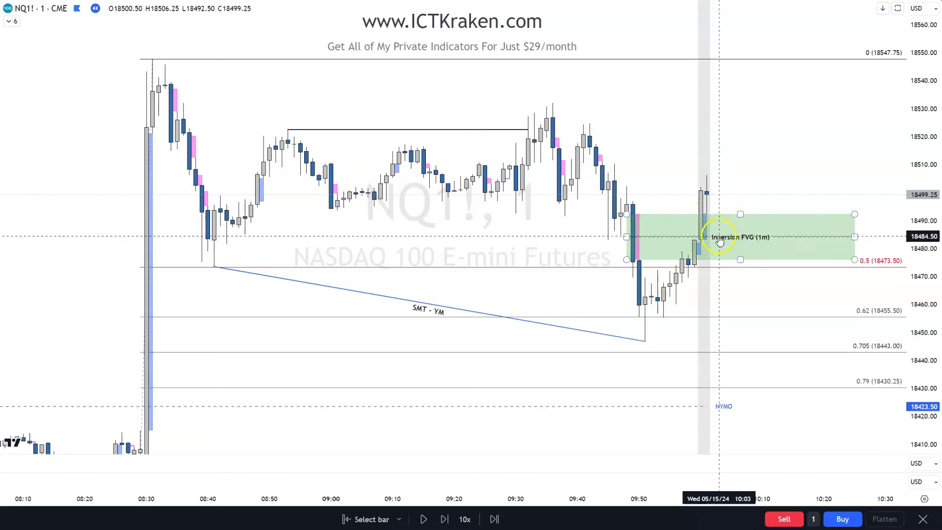
click(673, 228)
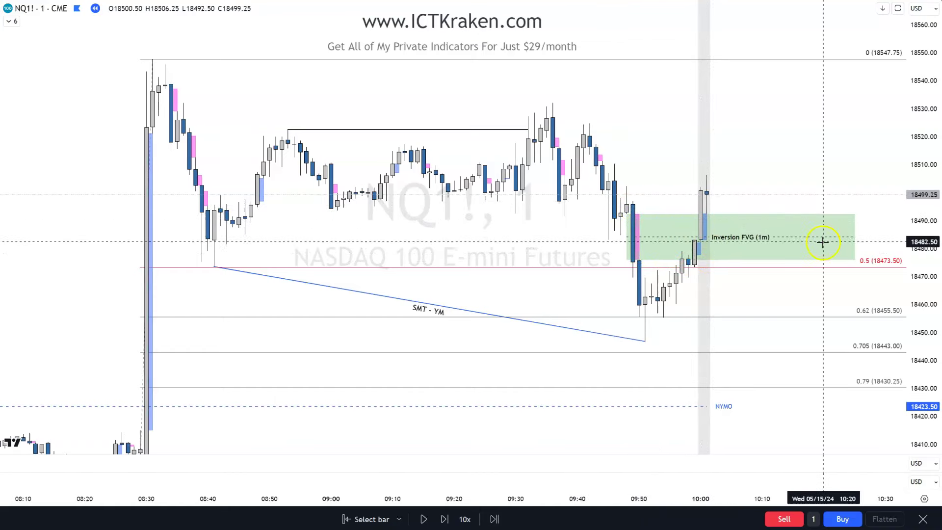
click(444, 520)
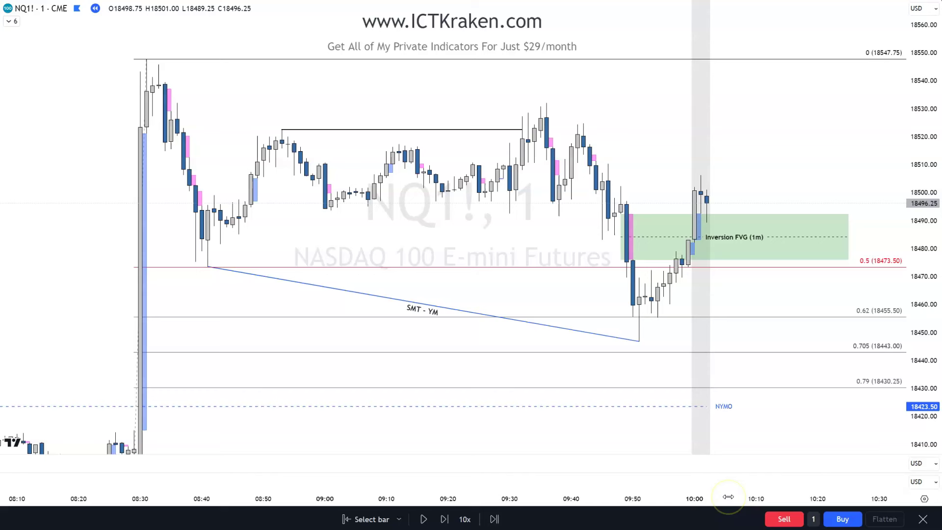
Buy 1 contract at market and place a long position drawing at 10:02 with entry 18492.25, stop 18474.25 and target 18547.25.
click(841, 519)
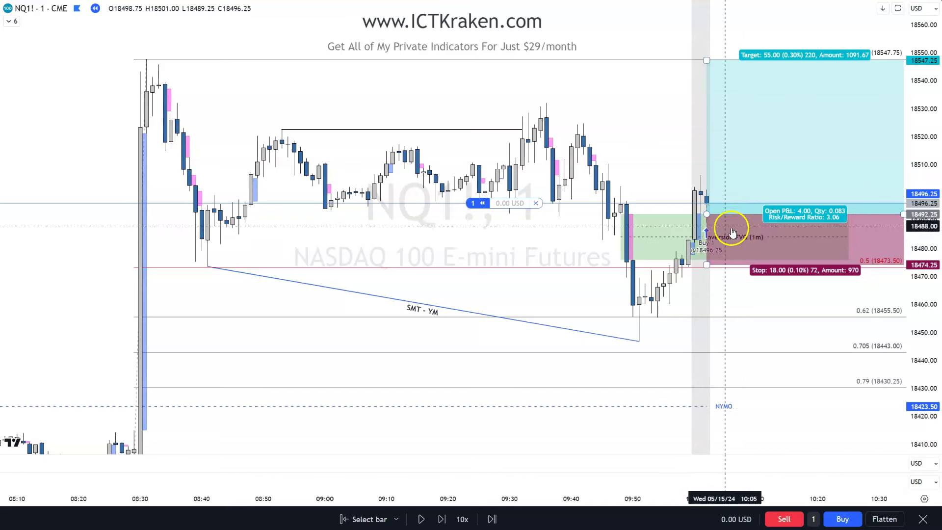
click(782, 241)
click(782, 241)
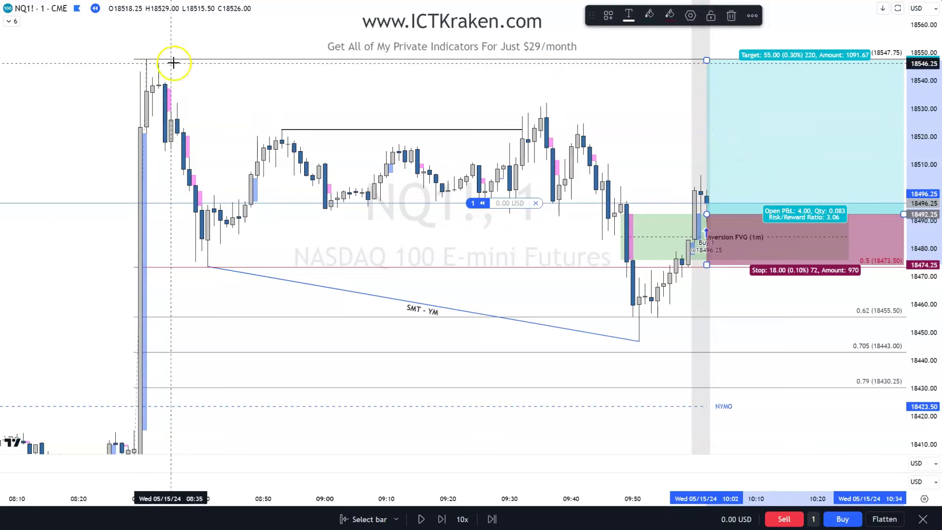
Attach a stop loss at 18474.00 and a take profit at 18547.75 to the open long position.
click(660, 101)
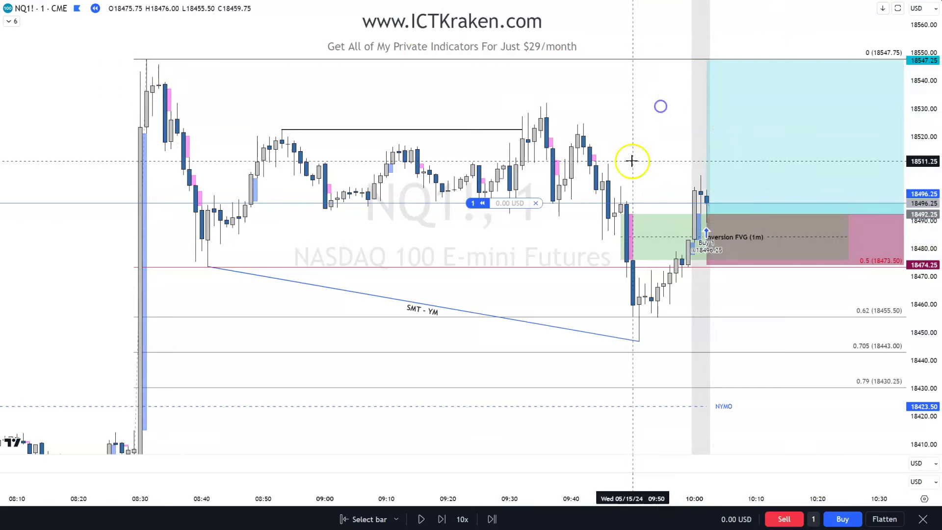
drag(453, 210, 458, 265)
drag(452, 203, 483, 59)
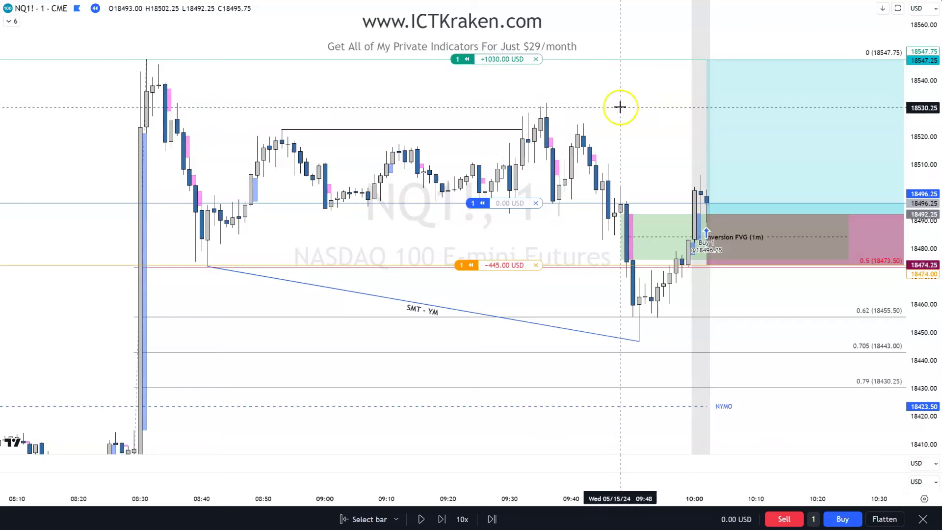
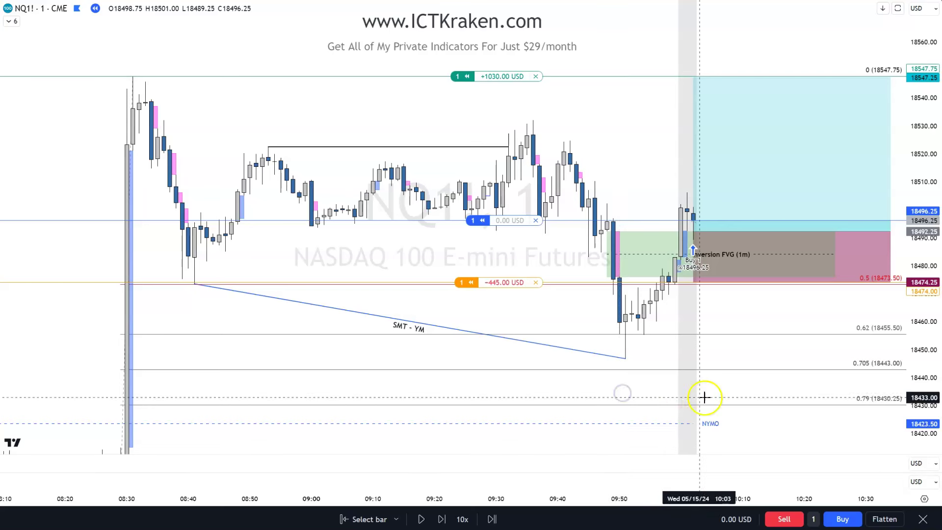
Advance the replay to the 10:04 candle with the long trade running.
click(442, 520)
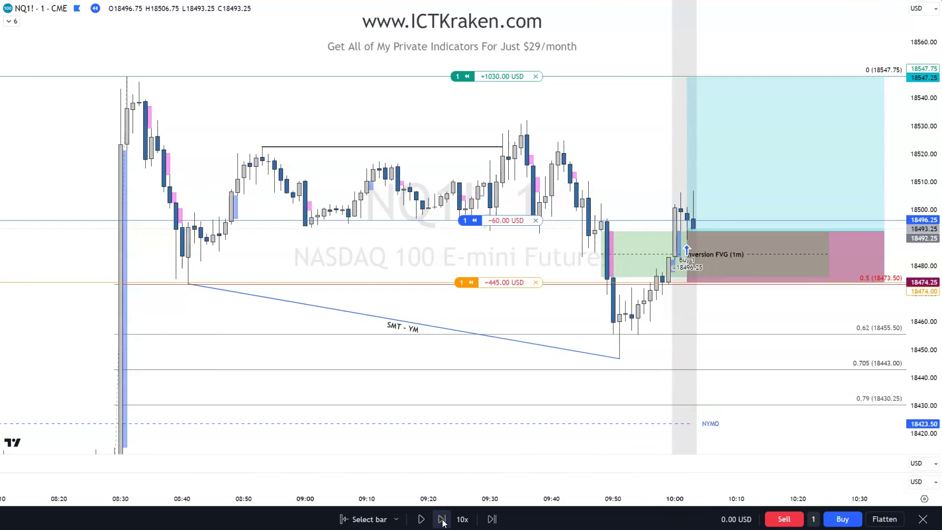
click(443, 521)
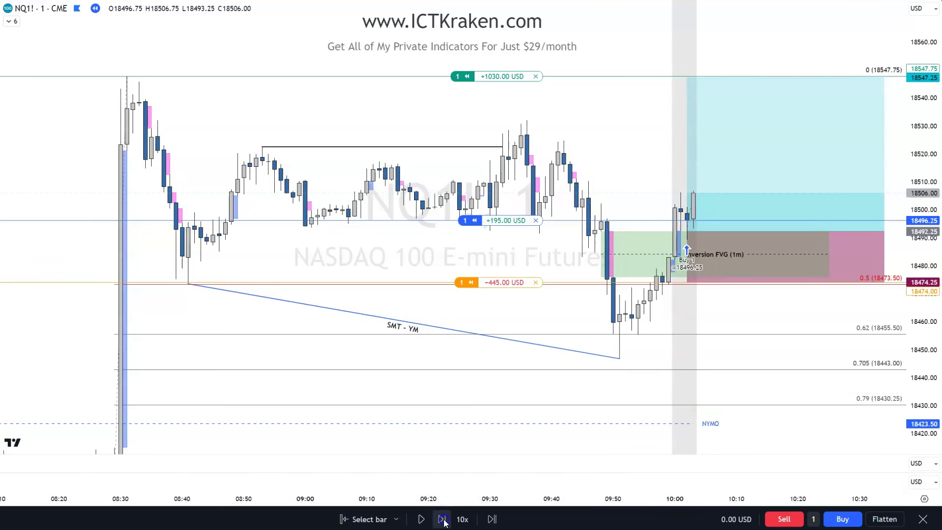
click(443, 521)
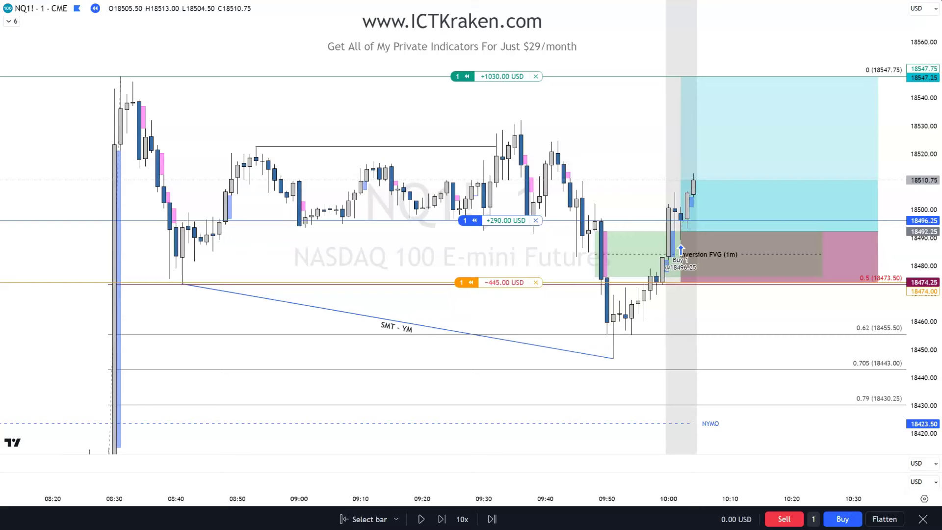
Place a + BRK box on the 09:45 candle from 18501 to 18507, extending to 10:22.
key(ctrl+z)
click(577, 195)
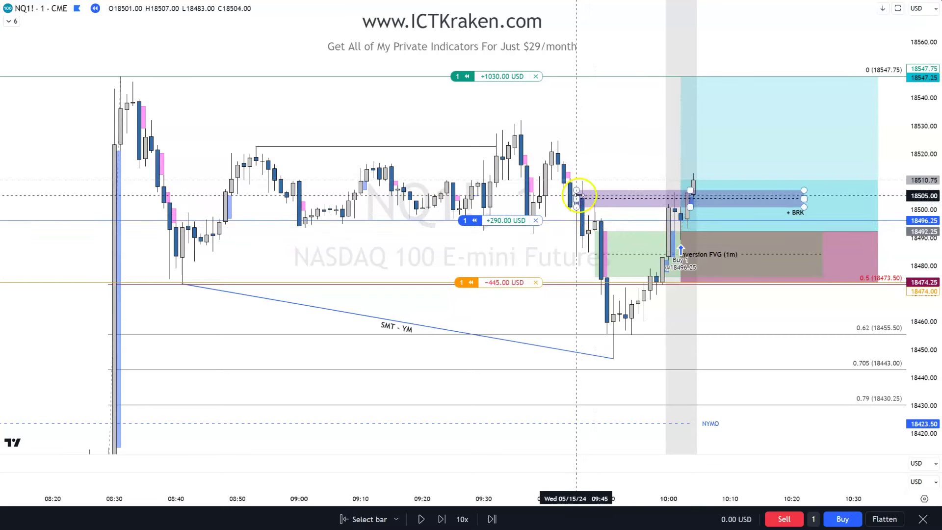
Try lowering the + BRK box's lower edge to about 18483 at the 09:45 candle's low, and undo the resize.
drag(576, 206, 575, 257)
click(578, 207)
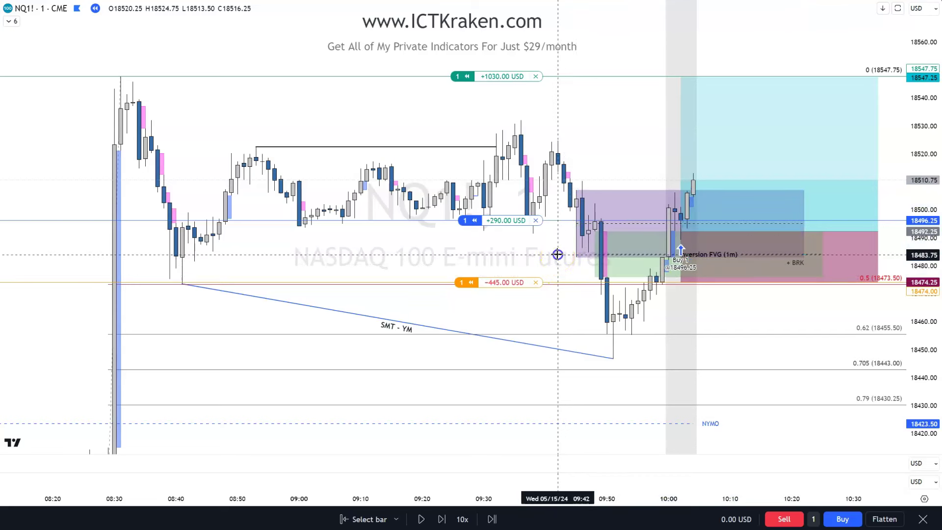
key(ctrl+z)
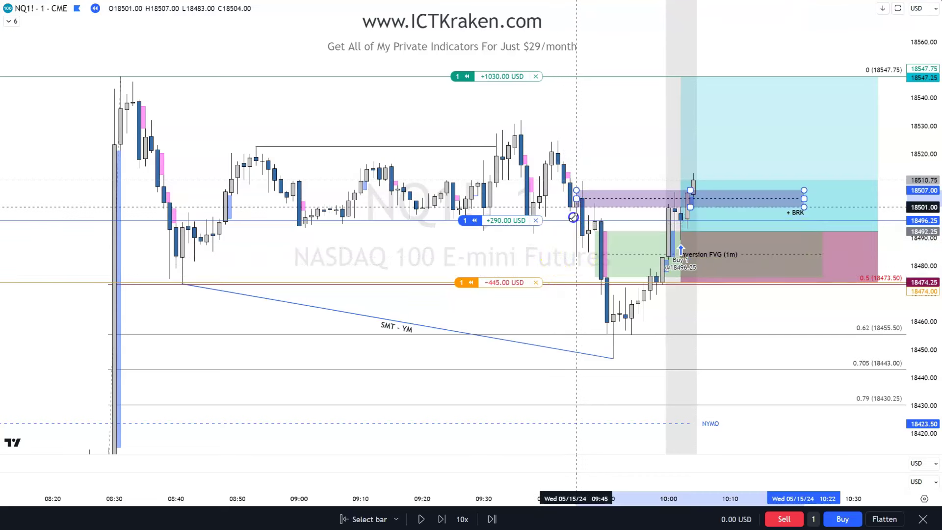
click(642, 204)
click(755, 189)
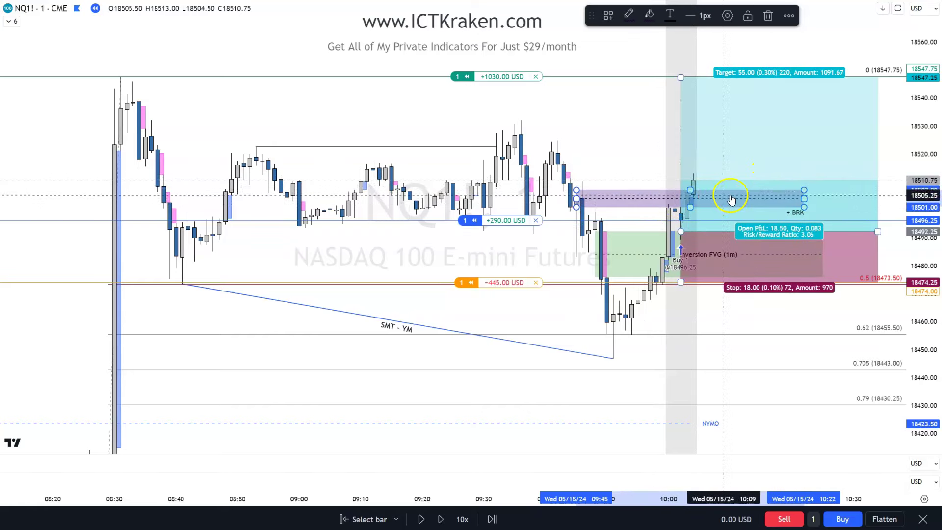
click(562, 311)
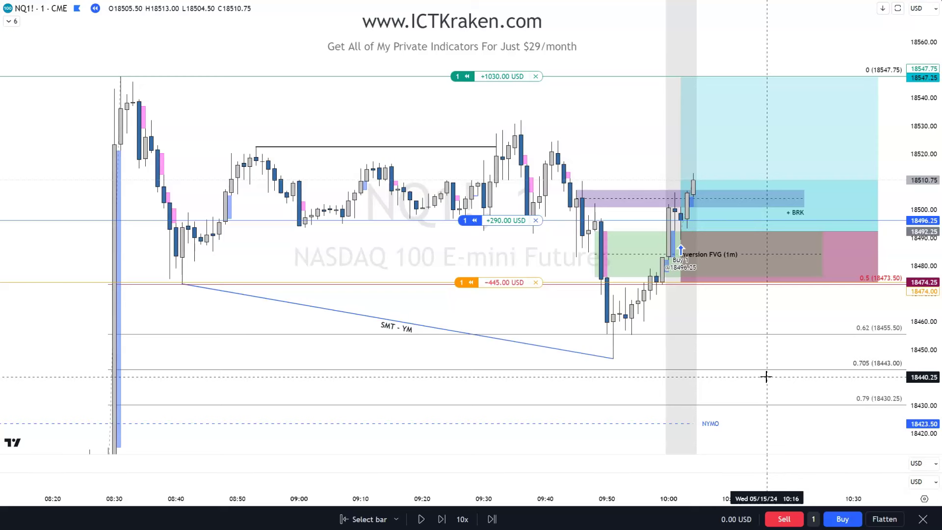
Advance the replay bar by bar to the 10:13 candle as price comes back to the + BRK box.
click(442, 520)
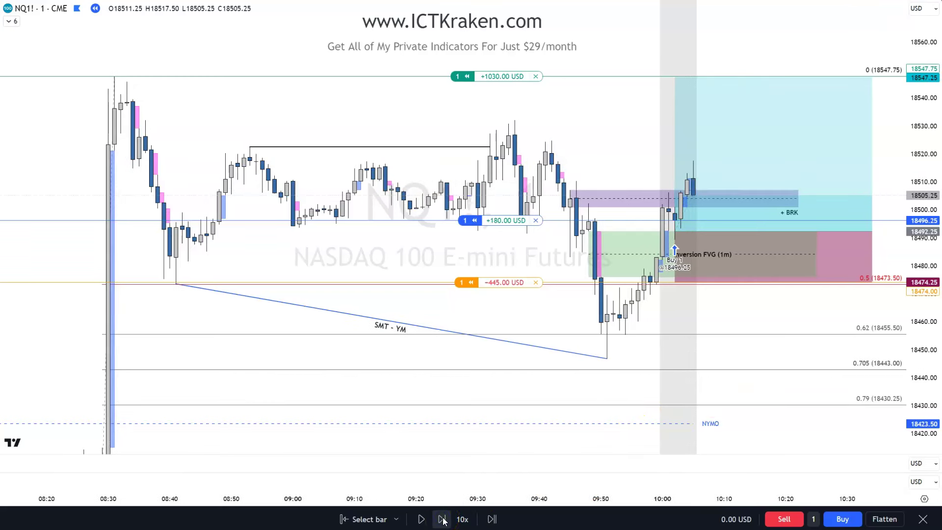
click(443, 520)
click(442, 519)
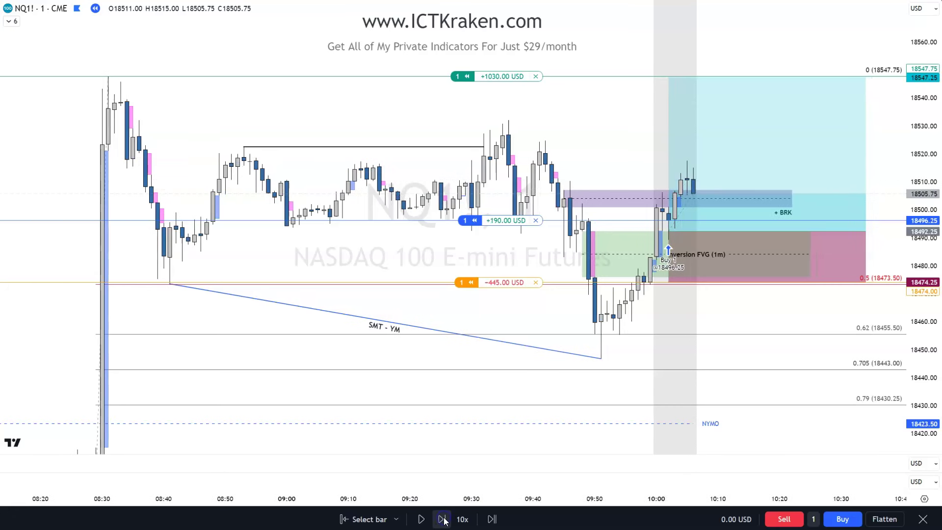
click(444, 519)
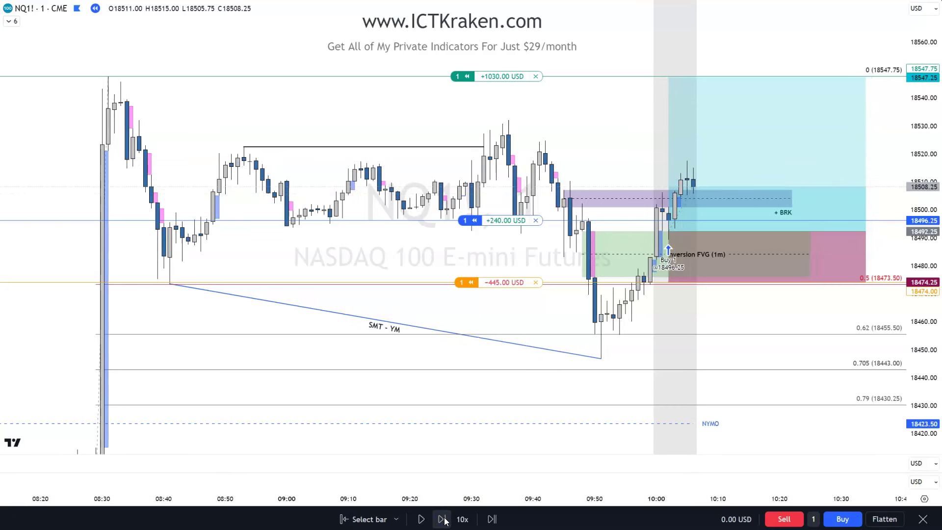
click(443, 520)
click(444, 520)
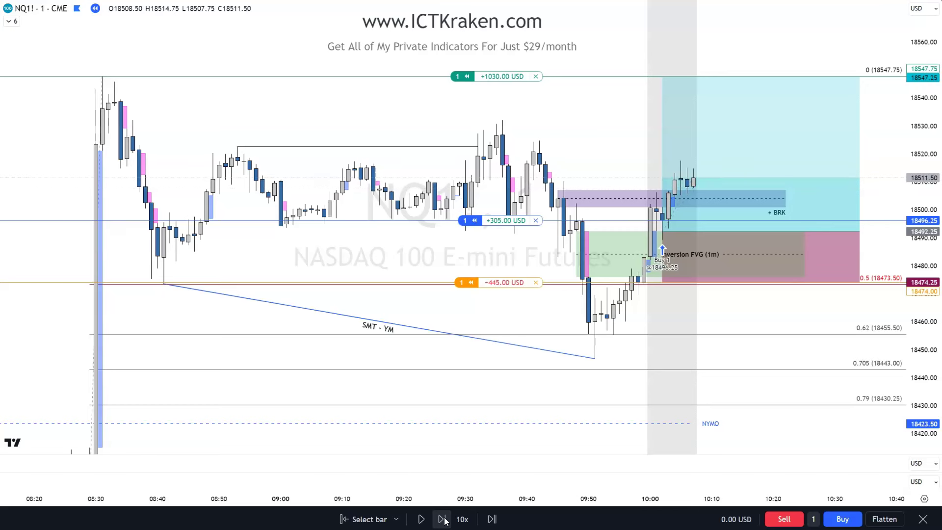
click(444, 519)
click(444, 519)
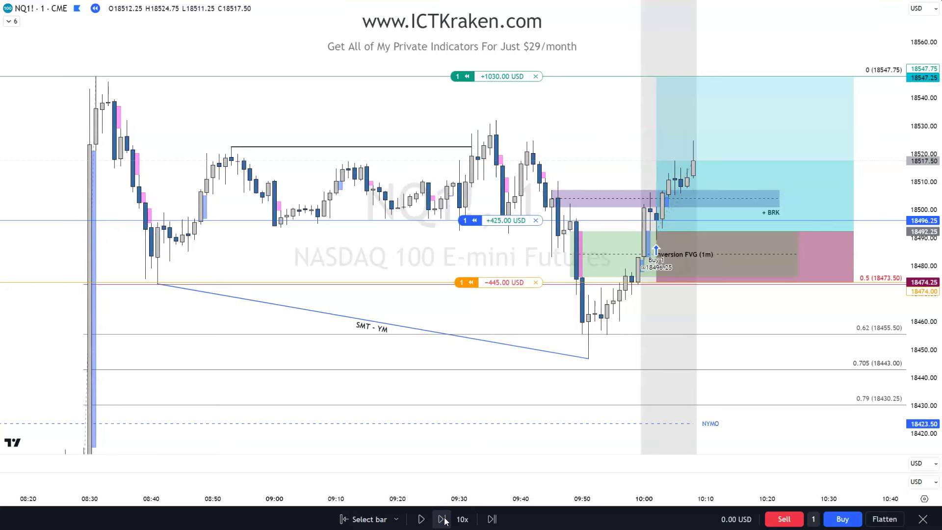
click(443, 519)
click(443, 520)
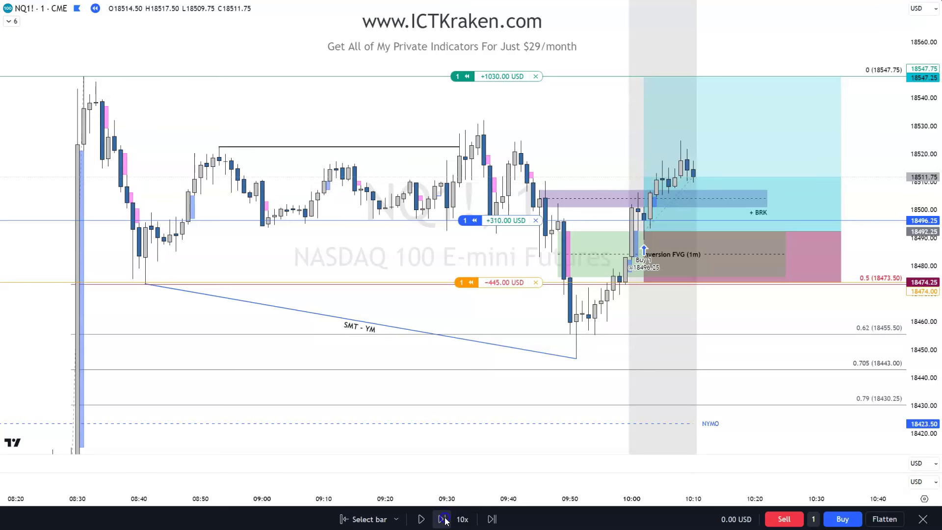
click(444, 519)
click(444, 520)
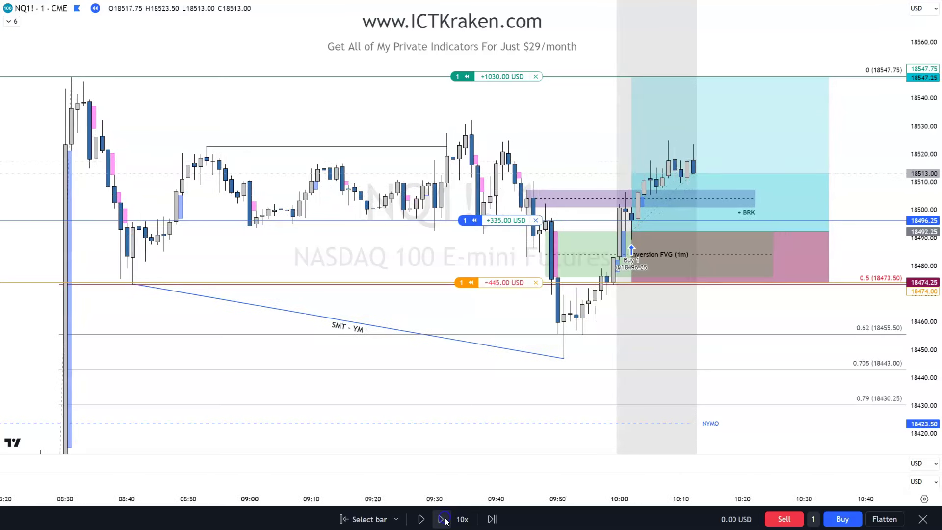
click(443, 520)
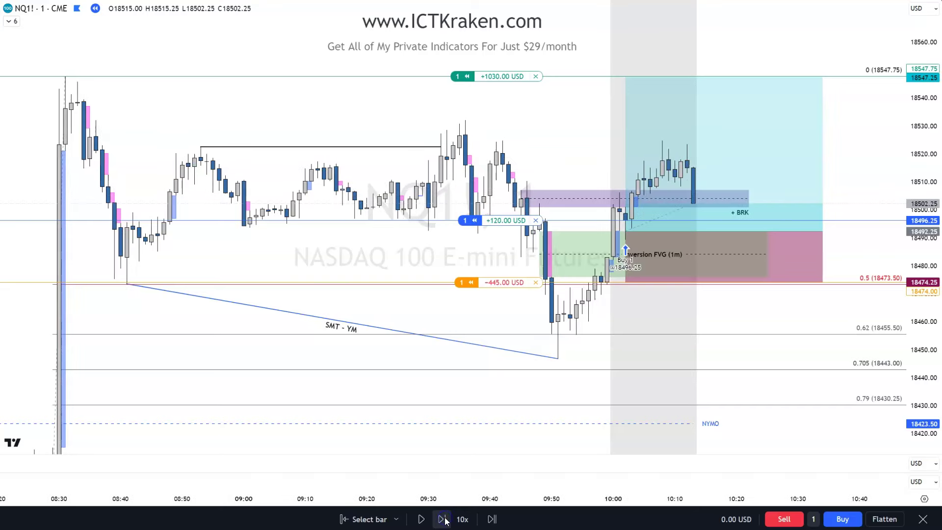
click(443, 519)
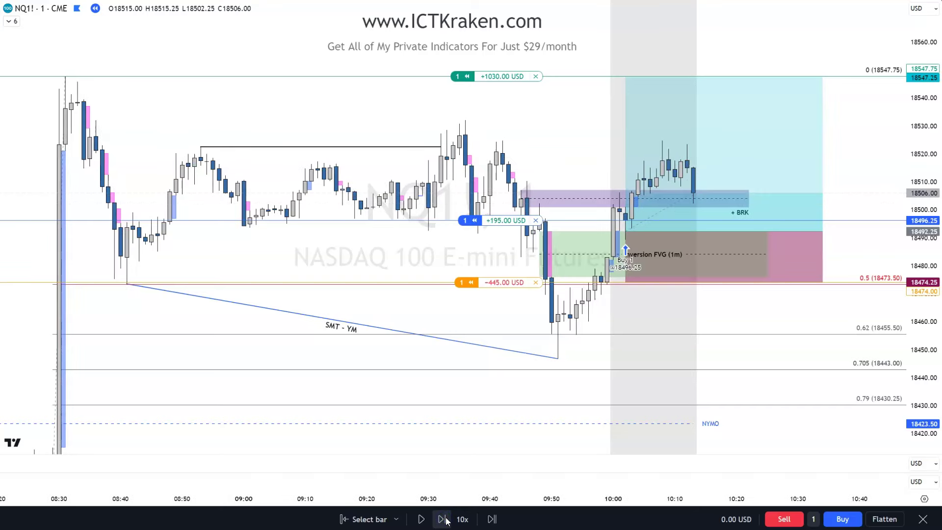
Advance the replay from the + BRK box retest to the 10:15 candle.
click(693, 197)
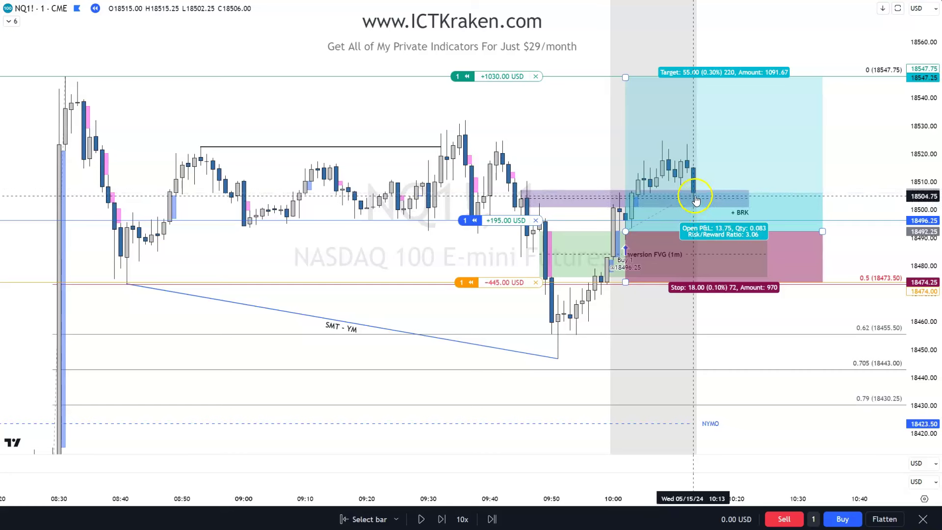
click(637, 295)
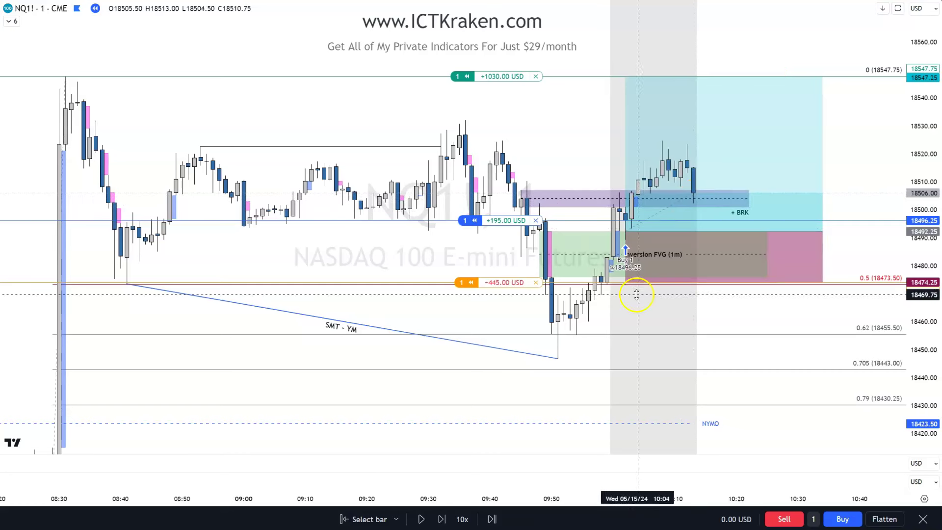
click(442, 520)
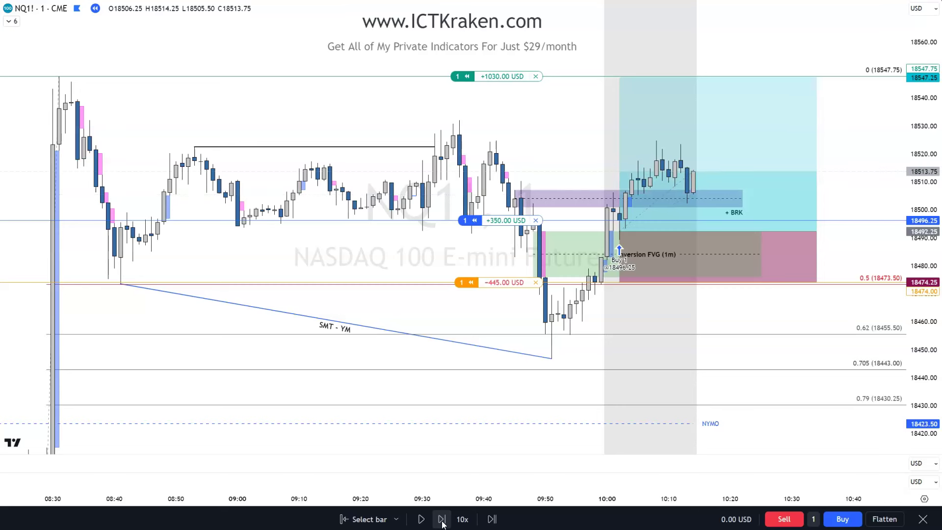
click(443, 524)
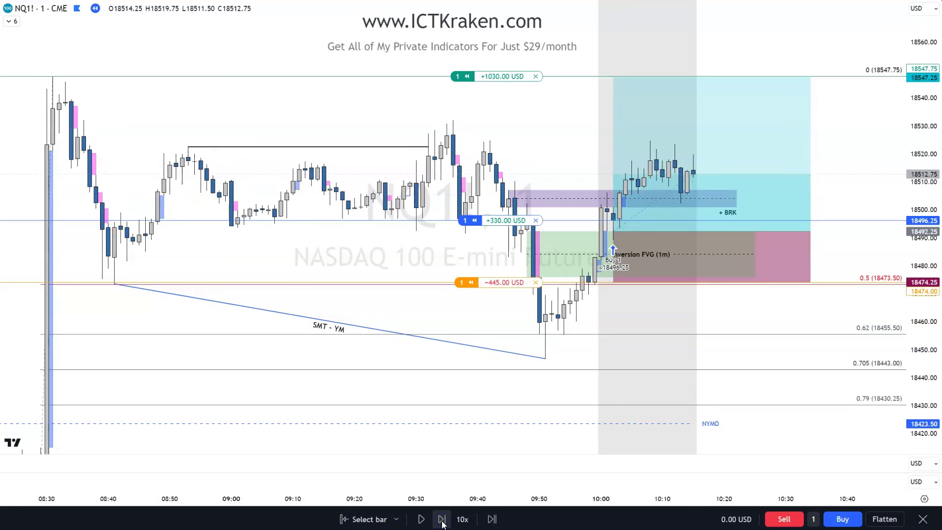
Advance the replay bar by bar from the 10:15 candle to the 10:18 candle.
click(443, 523)
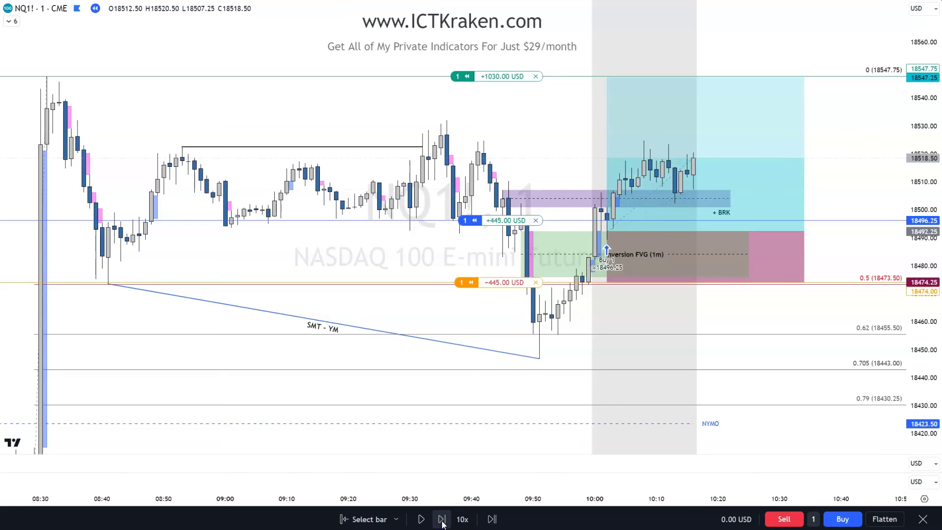
click(442, 523)
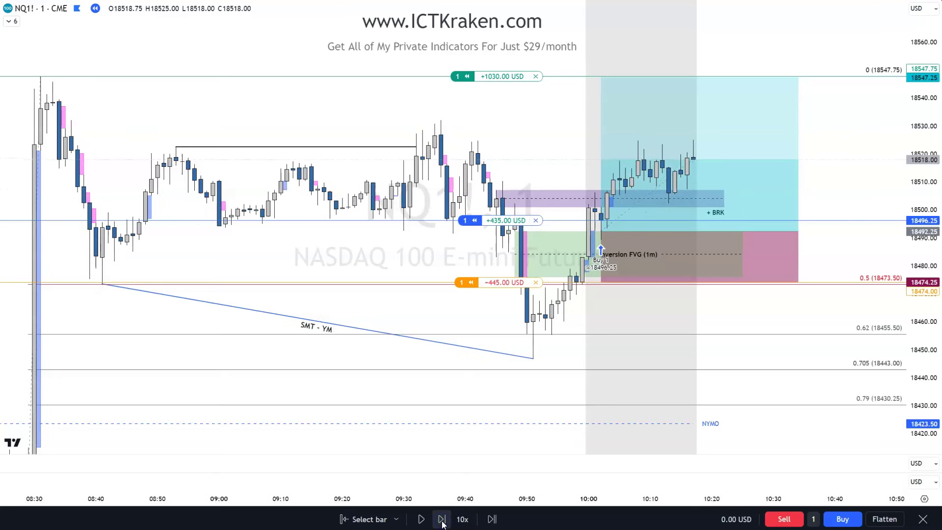
click(442, 523)
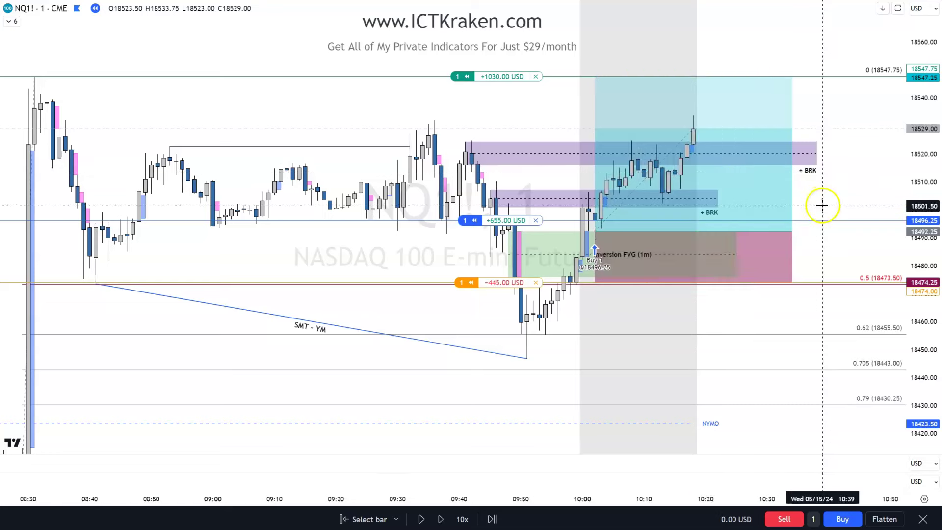
Advance the replay to the 10:22 candle as price trades above the upper + BRK box.
drag(823, 205, 832, 204)
click(501, 523)
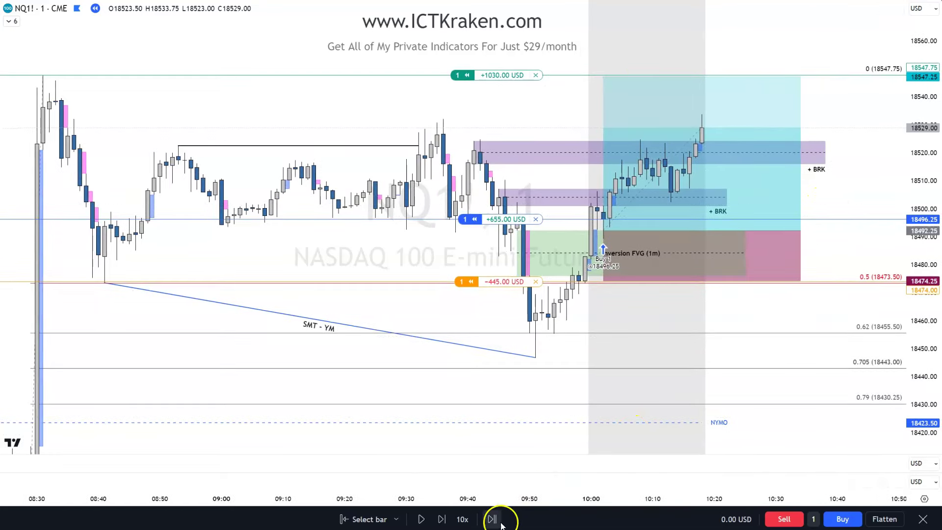
click(441, 519)
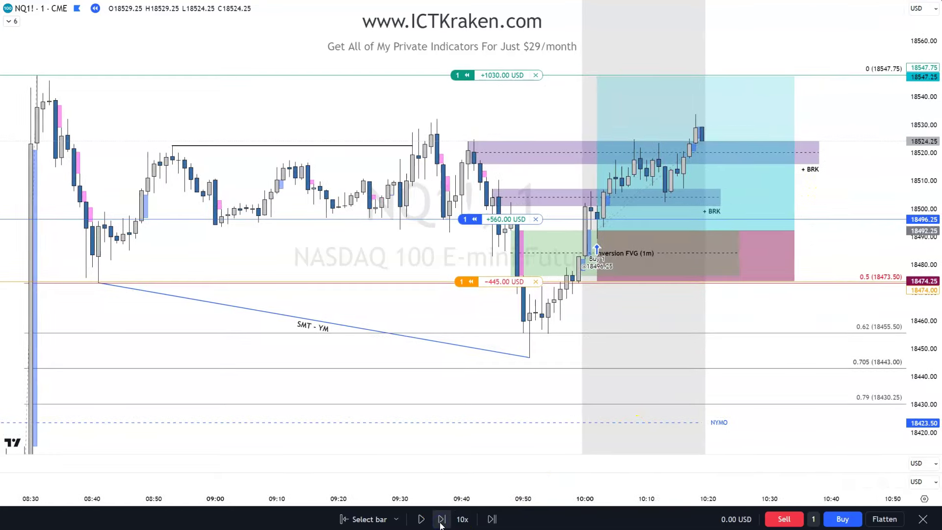
click(442, 519)
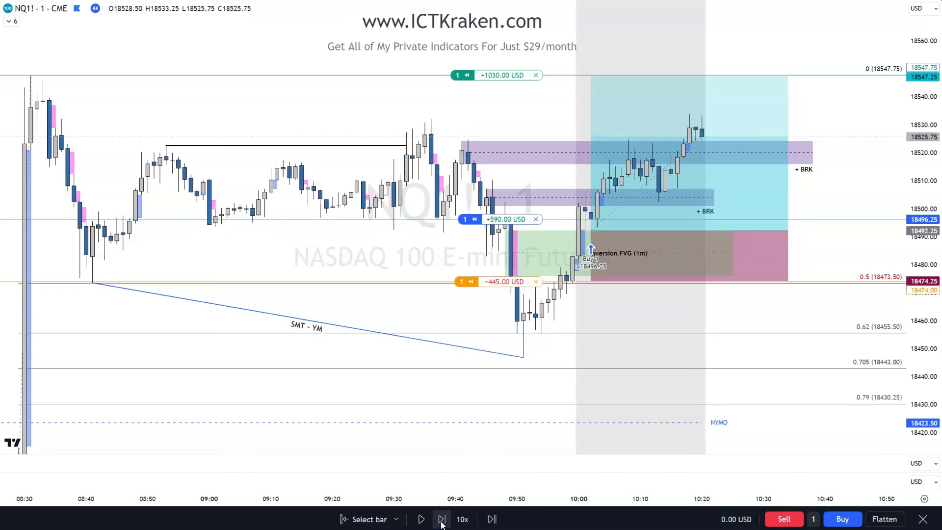
click(441, 519)
click(442, 519)
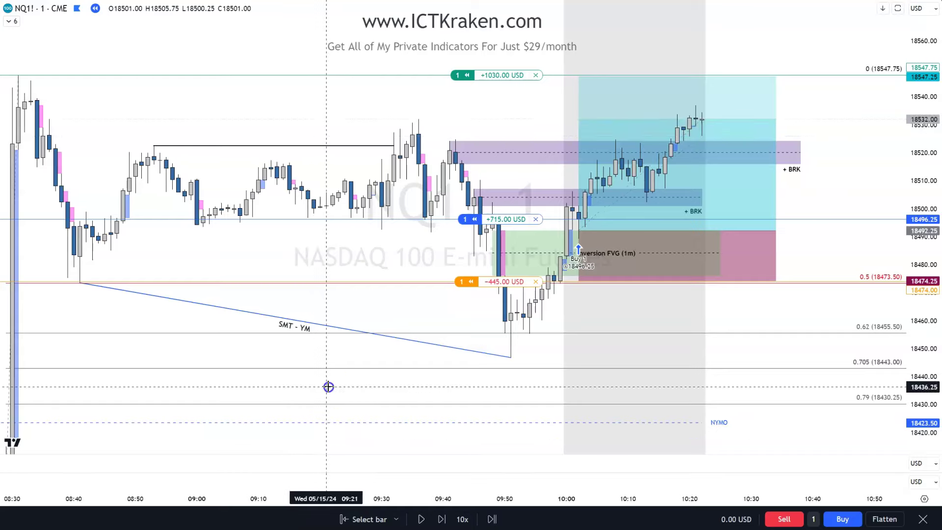
Advance the replay to the 10:25 candle, keeping the 08:30 high and the open long in view.
drag(326, 387, 392, 386)
click(303, 310)
click(571, 494)
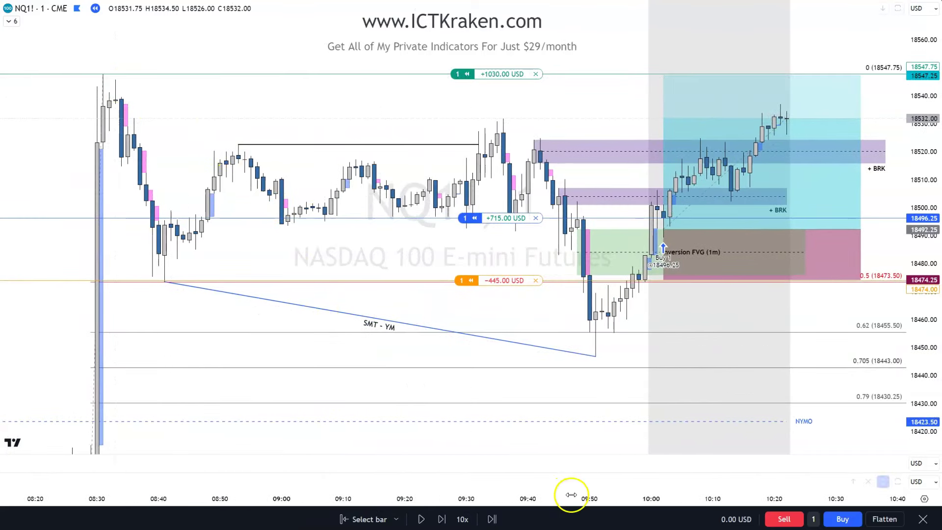
click(442, 519)
click(442, 519)
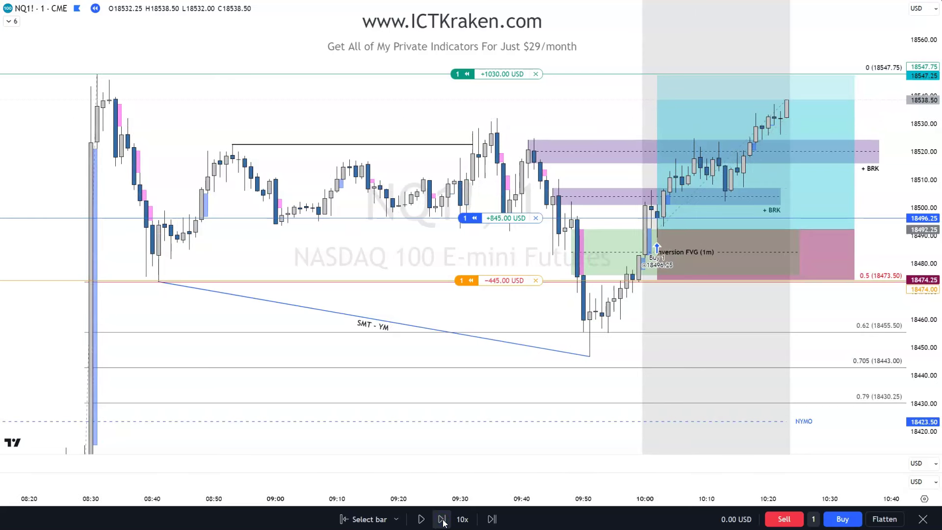
click(442, 519)
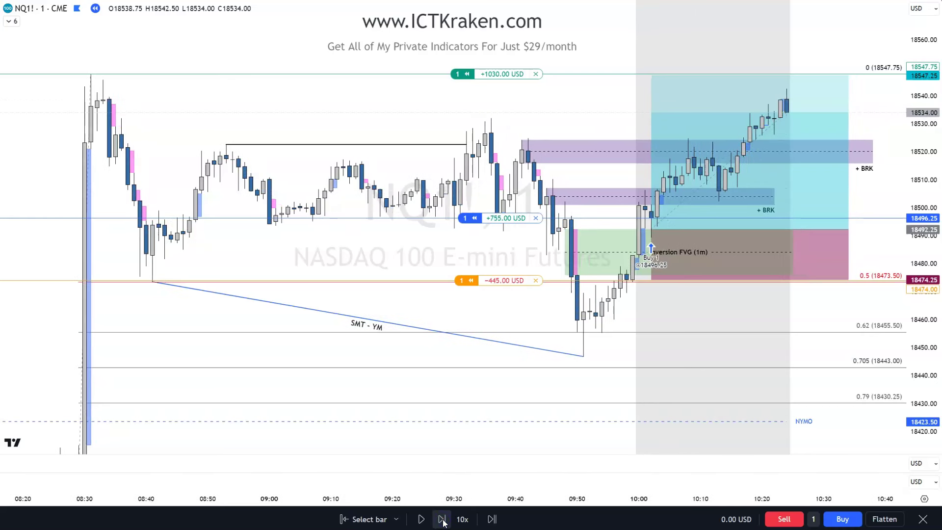
click(442, 519)
click(443, 519)
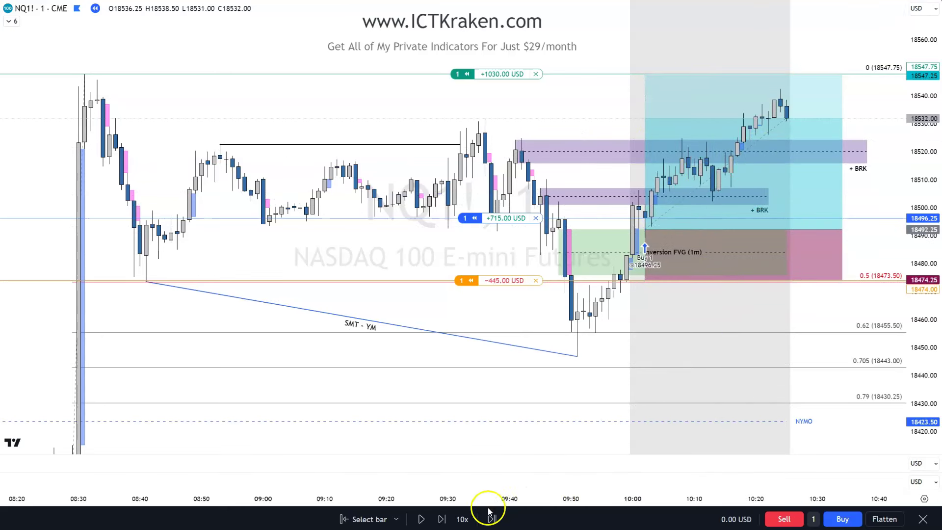
Advance the replay to the 10:30 candle to follow the pullback towards the upper + BRK box.
click(442, 519)
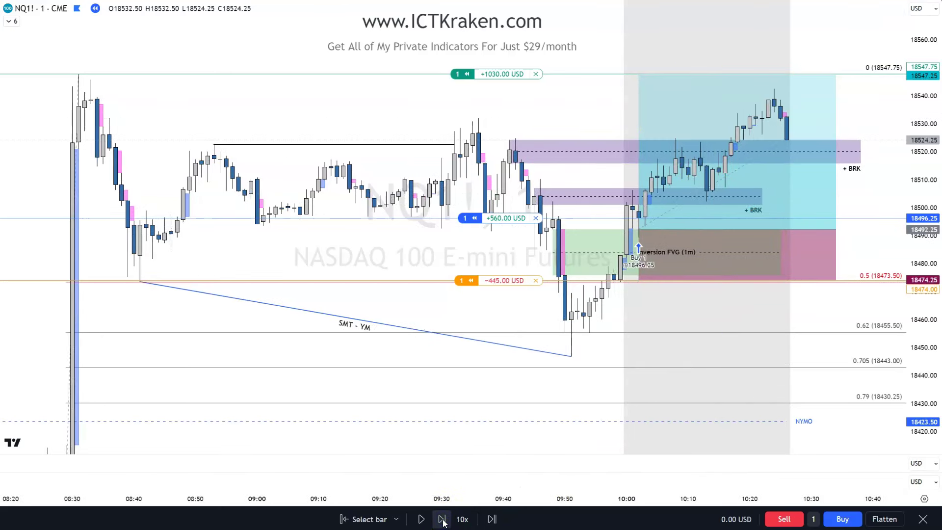
click(442, 521)
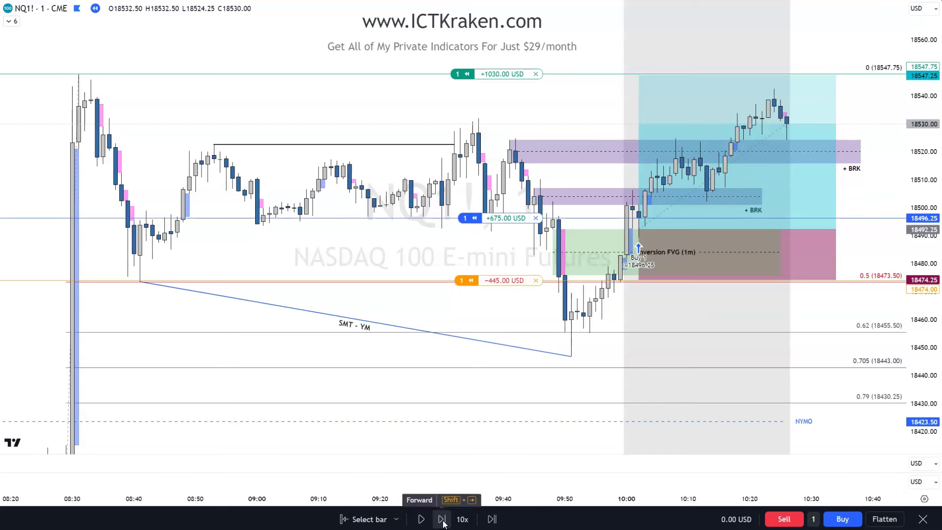
click(442, 520)
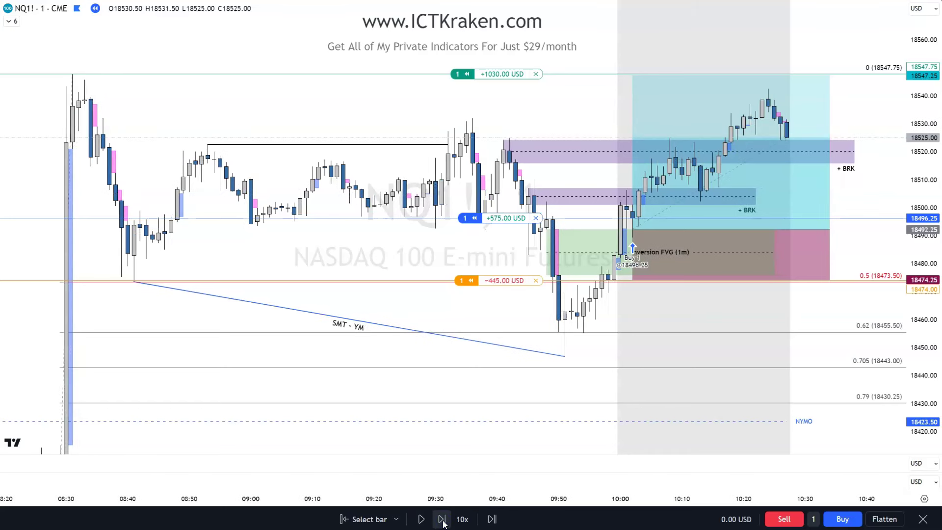
click(442, 520)
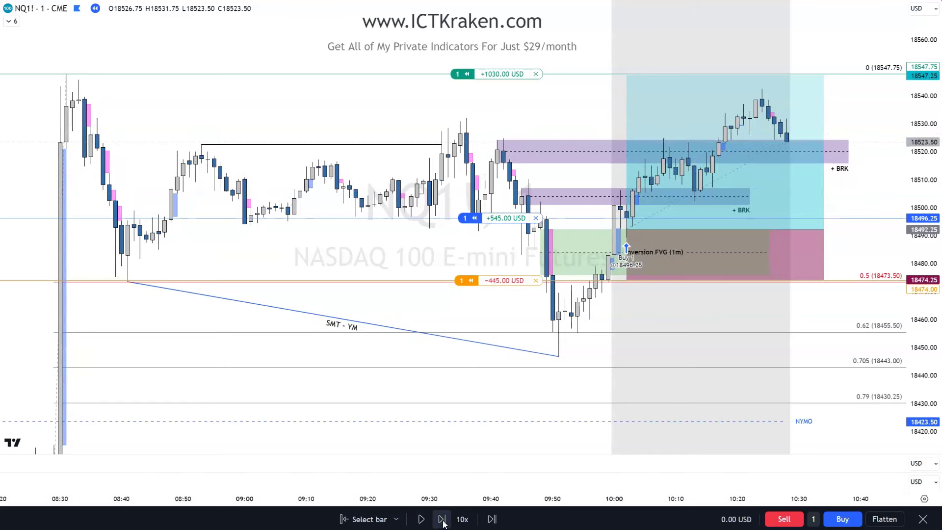
click(443, 520)
click(443, 520)
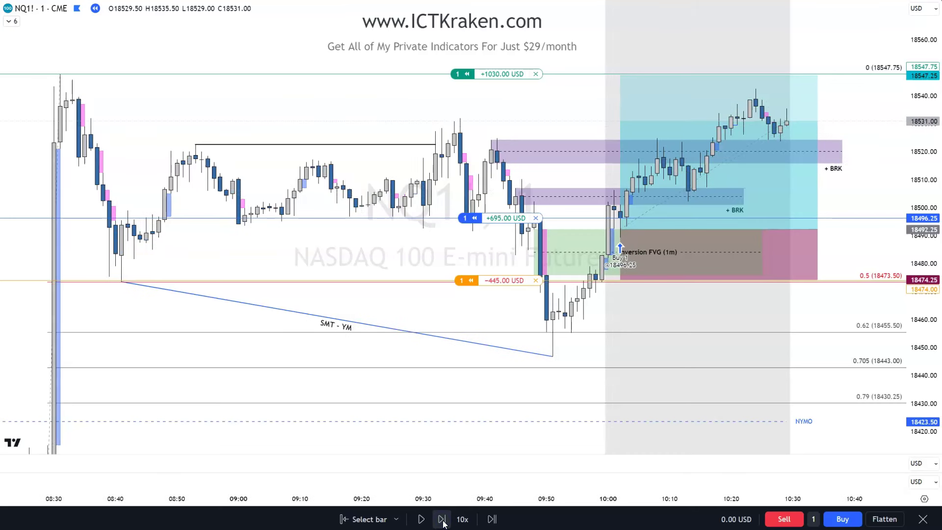
click(443, 520)
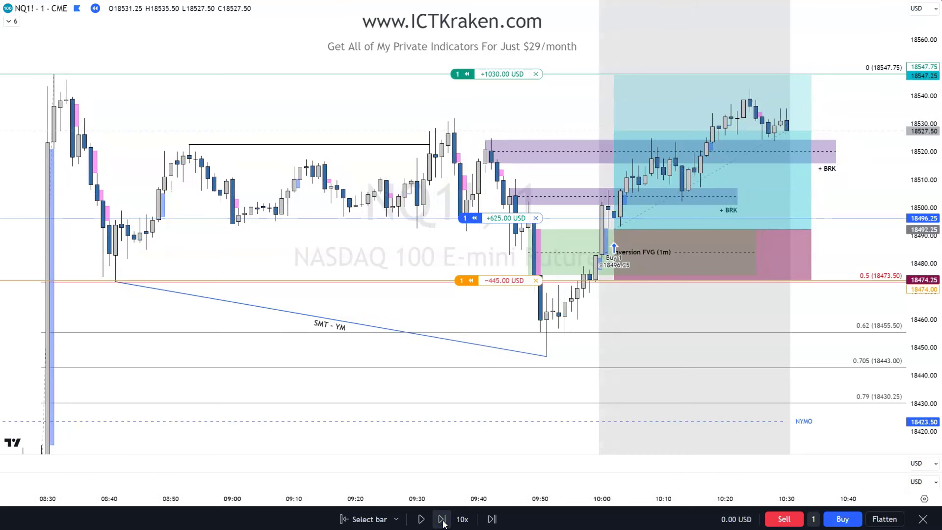
Advance the replay bar by bar to the 10:34 candle, until the long reaches its take-profit at the 18547.75 high.
click(443, 520)
click(442, 520)
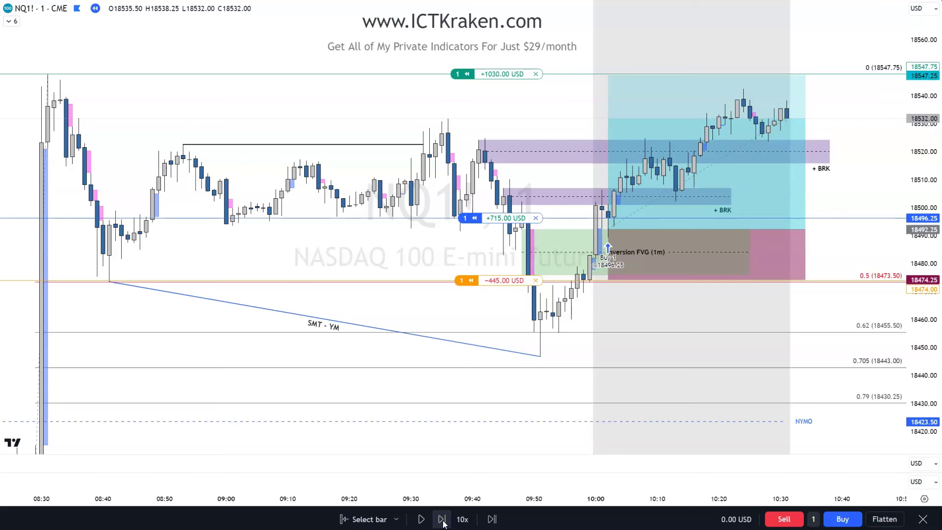
click(443, 521)
click(443, 520)
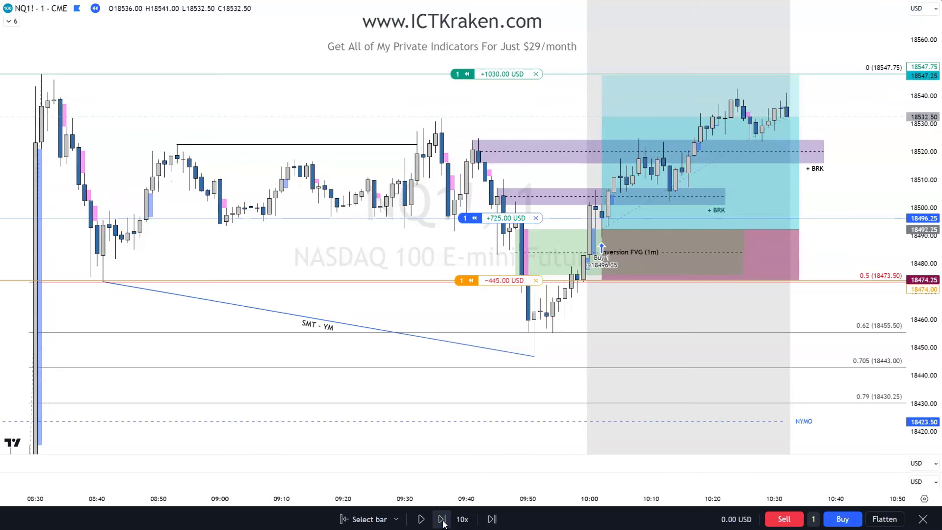
click(443, 520)
click(443, 520)
click(443, 520)
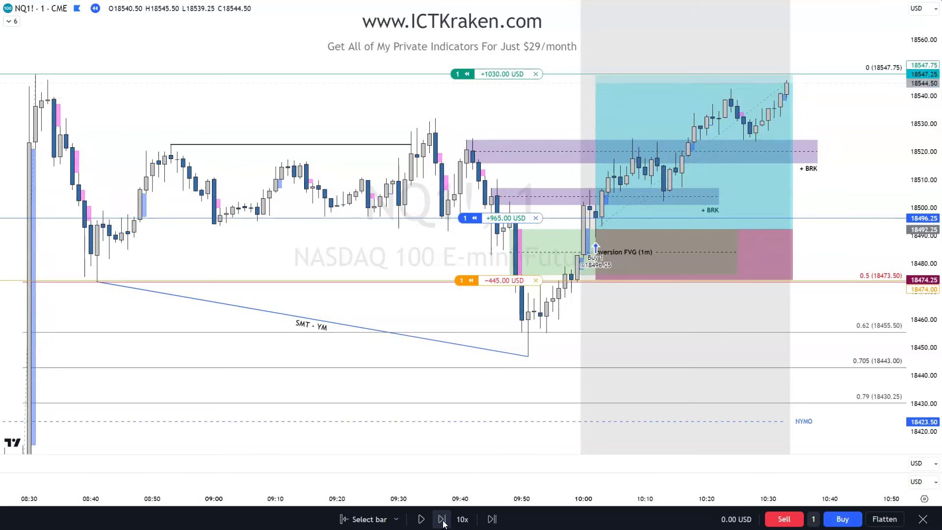
click(443, 520)
click(442, 520)
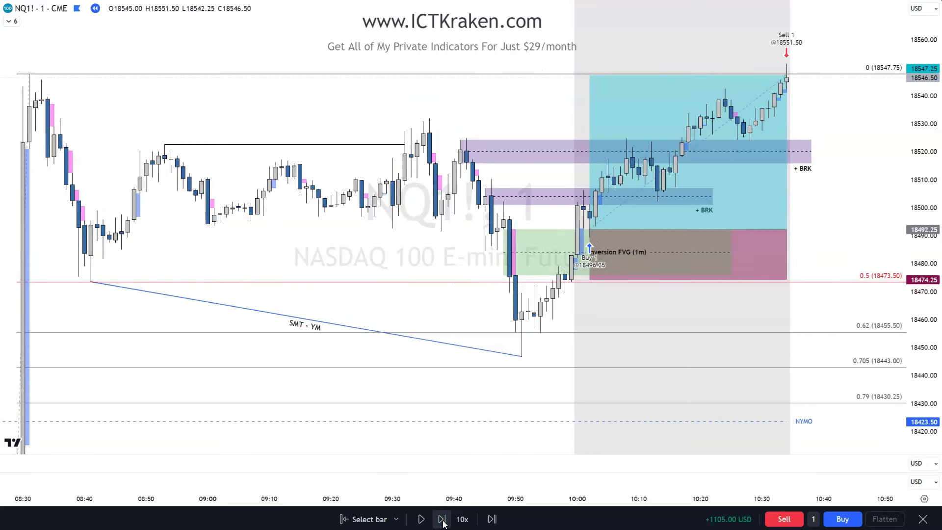
Advance the replay beyond the long's exit to the 10:38 candle.
click(443, 521)
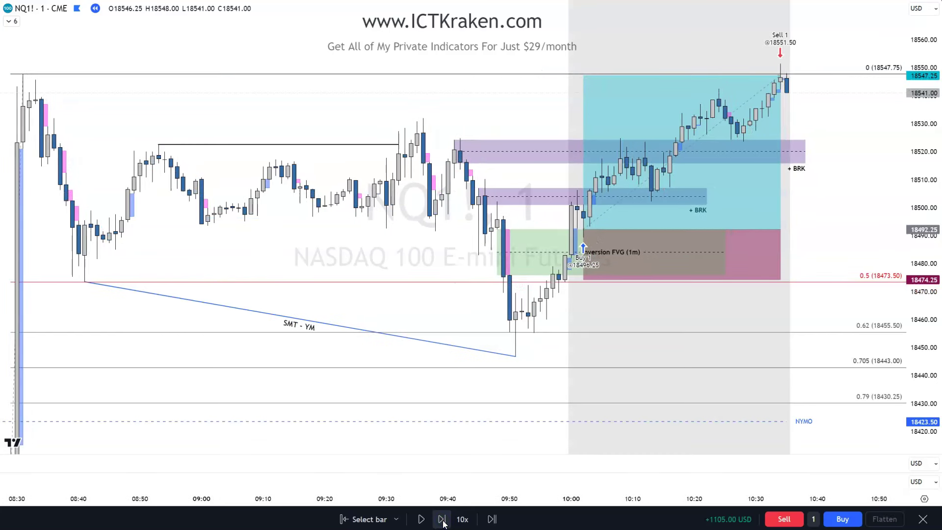
click(443, 520)
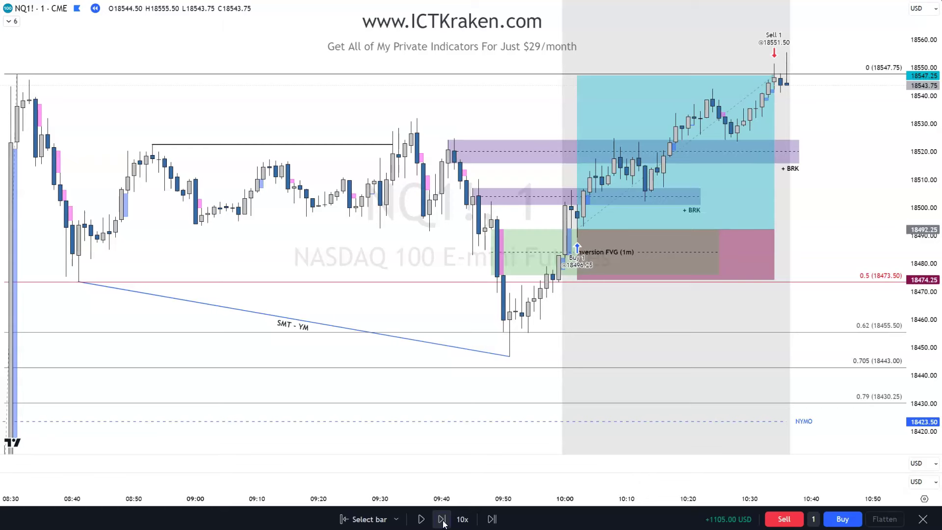
click(443, 520)
click(442, 520)
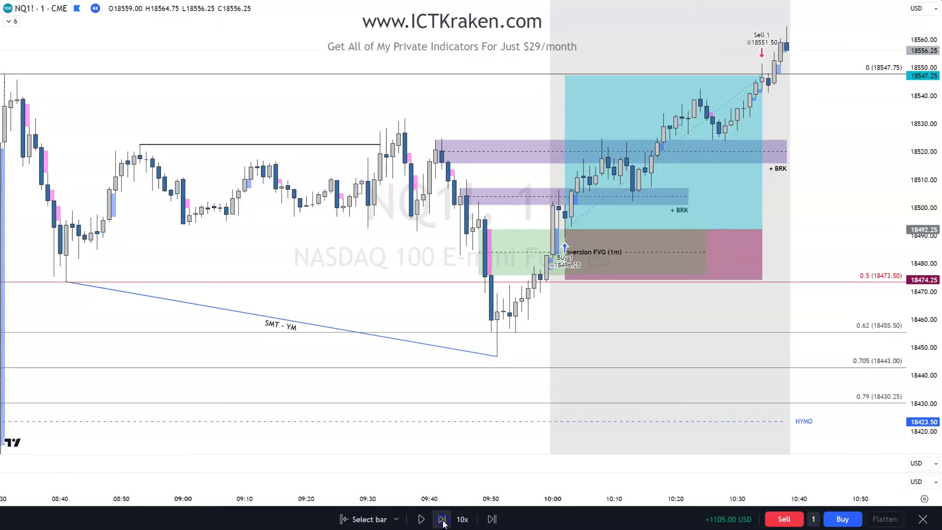
Turn on automatic price scaling and advance the replay to the 10:42 candle.
click(916, 448)
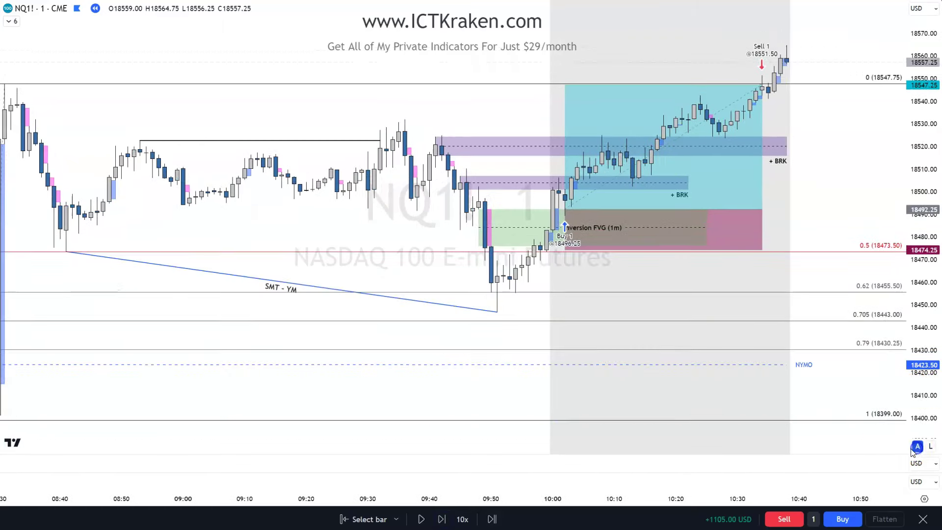
click(444, 523)
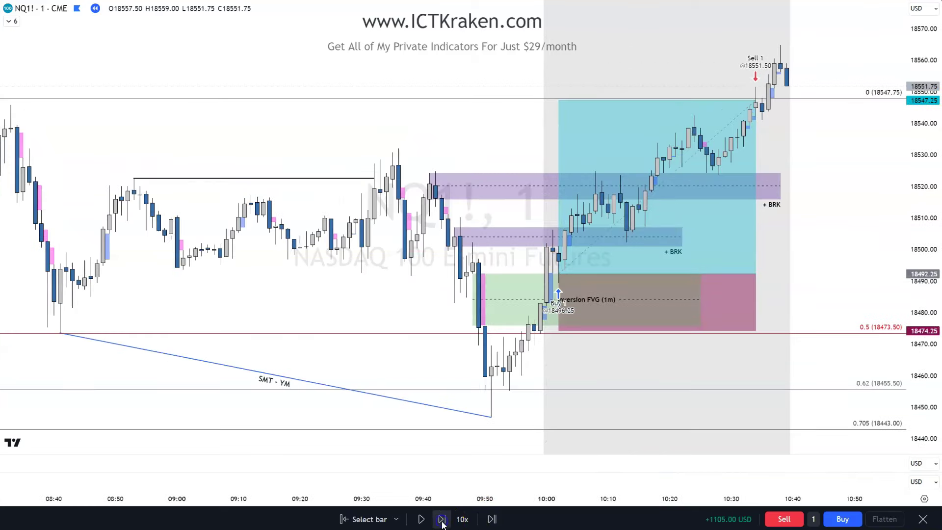
click(442, 522)
click(442, 522)
click(442, 522)
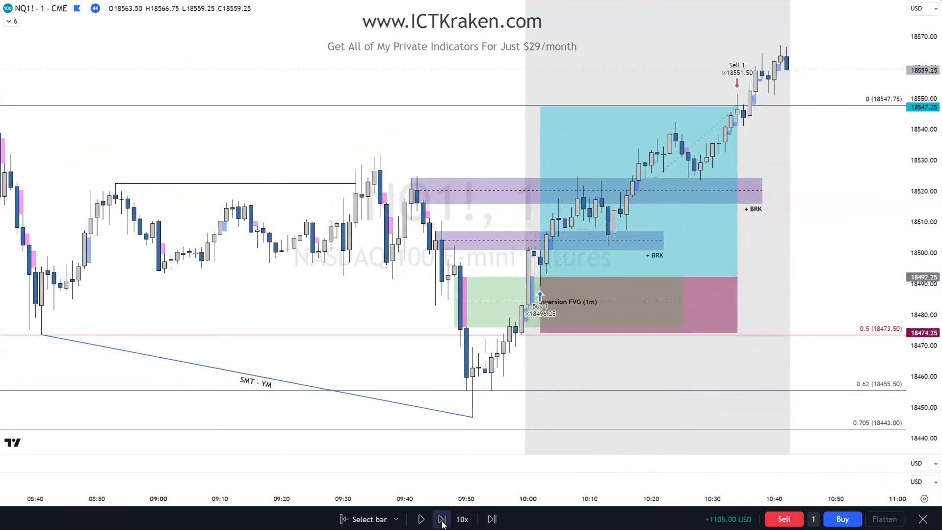
Advance the replay quickly from the 10:42 candle to the 10:55 candle.
click(442, 522)
click(443, 523)
click(443, 520)
click(442, 520)
click(442, 520)
click(443, 520)
click(442, 520)
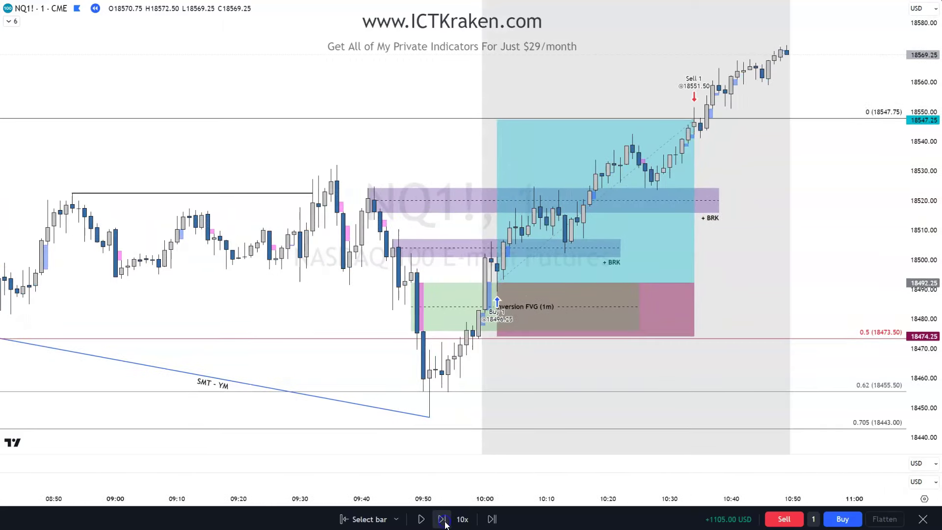
click(442, 521)
click(442, 520)
click(442, 520)
click(443, 520)
click(443, 520)
click(442, 520)
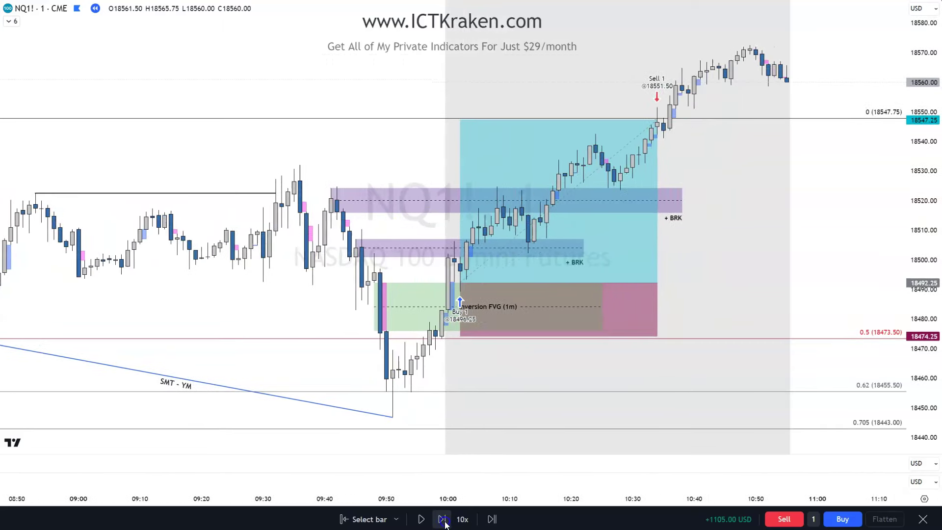
Advance the replay past the end of the shaded 10:00–11:00 window to the 11:05 candle.
click(442, 520)
click(442, 521)
click(442, 520)
click(442, 521)
click(442, 520)
click(445, 524)
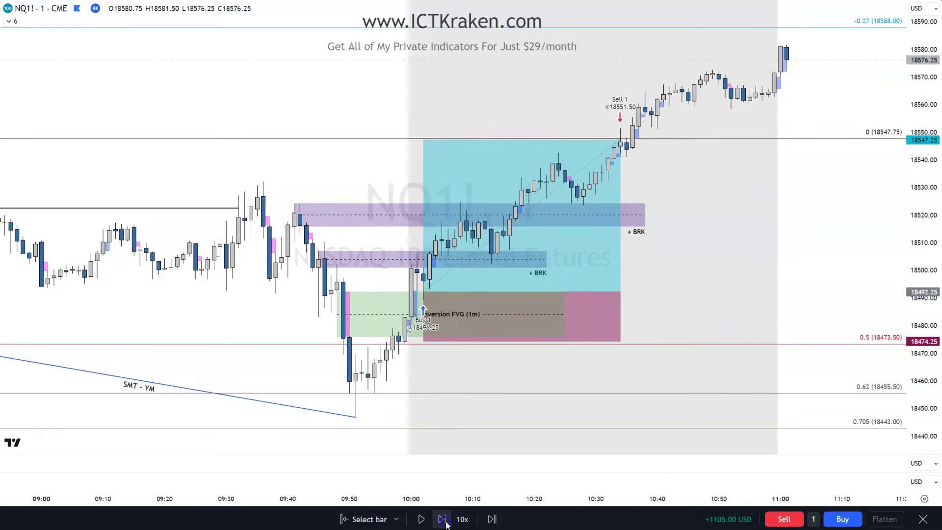
click(445, 524)
click(445, 524)
click(445, 524)
click(445, 524)
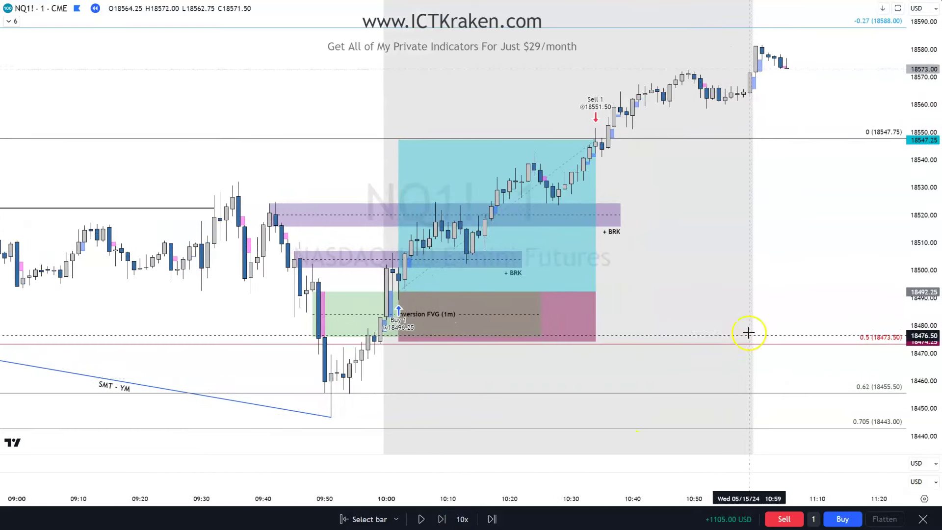
Show a Fibonacci projection anchored at the 18446.75 low of 09:51, with levels -0.5, -1 and -1.5.
scroll(869, 343, left, 3)
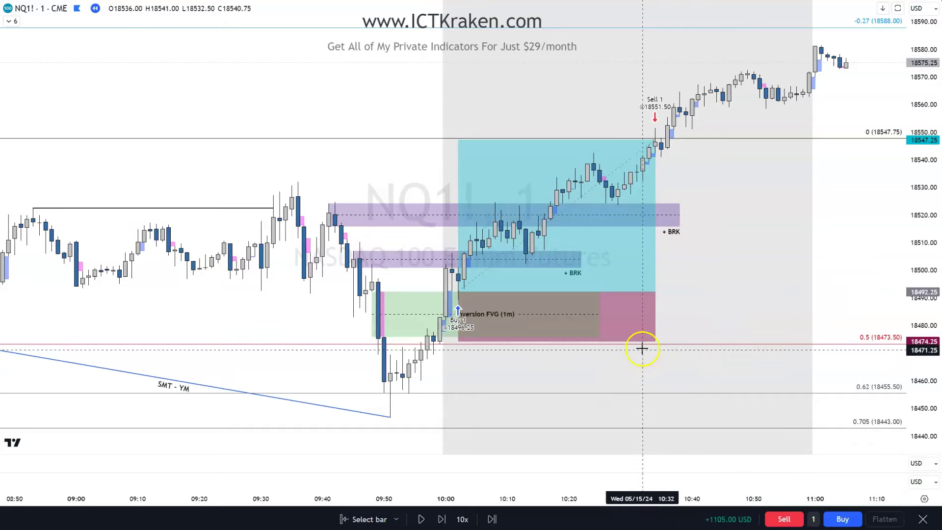
scroll(684, 294, down, 3)
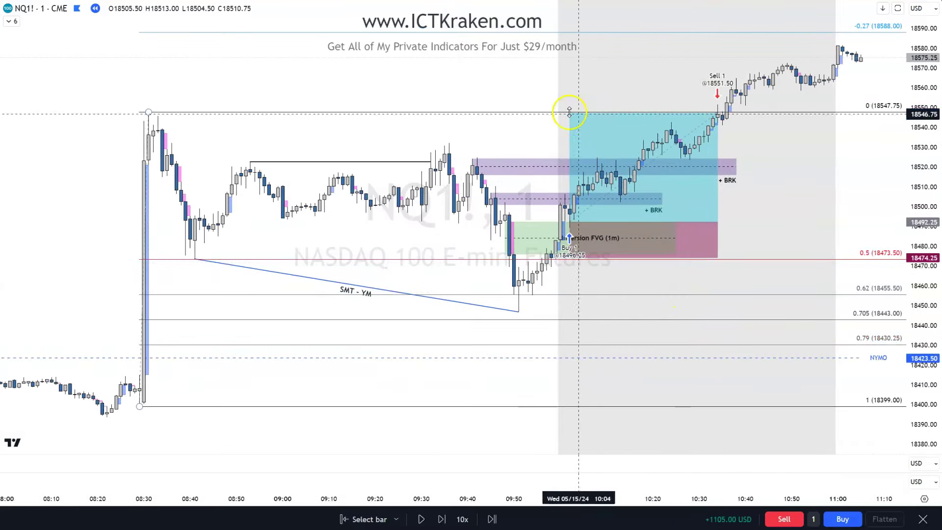
scroll(780, 226, up, 1)
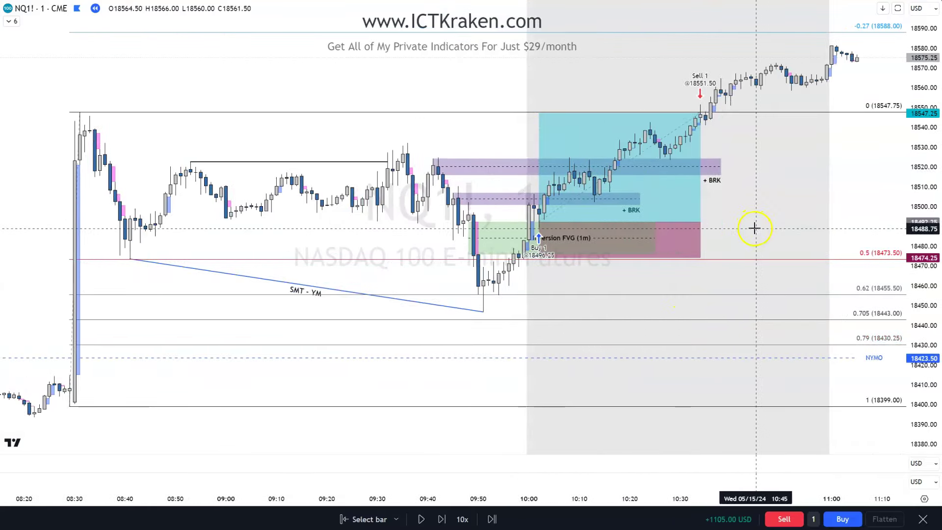
key(ctrl+z)
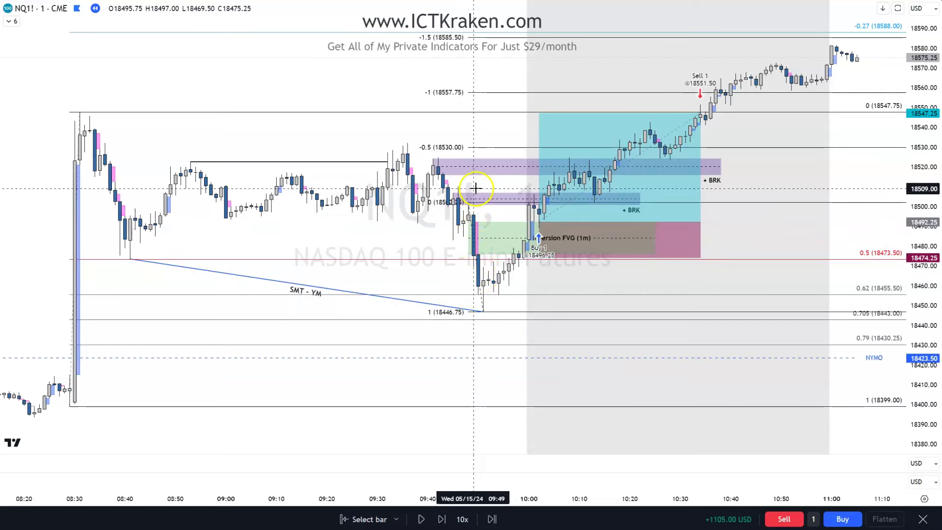
Delete the Fibonacci retracement drawn between the 18399.00 low and the 18547.75 high.
click(671, 304)
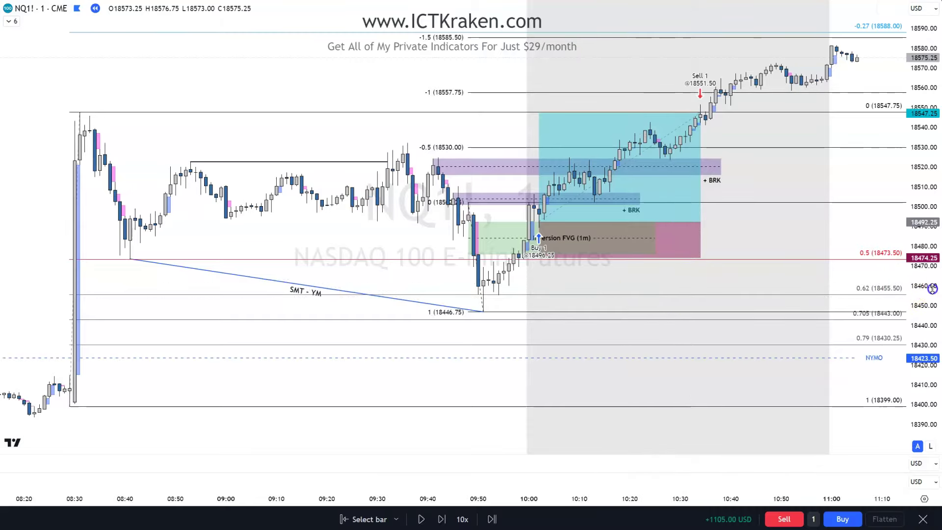
drag(837, 231, 831, 414)
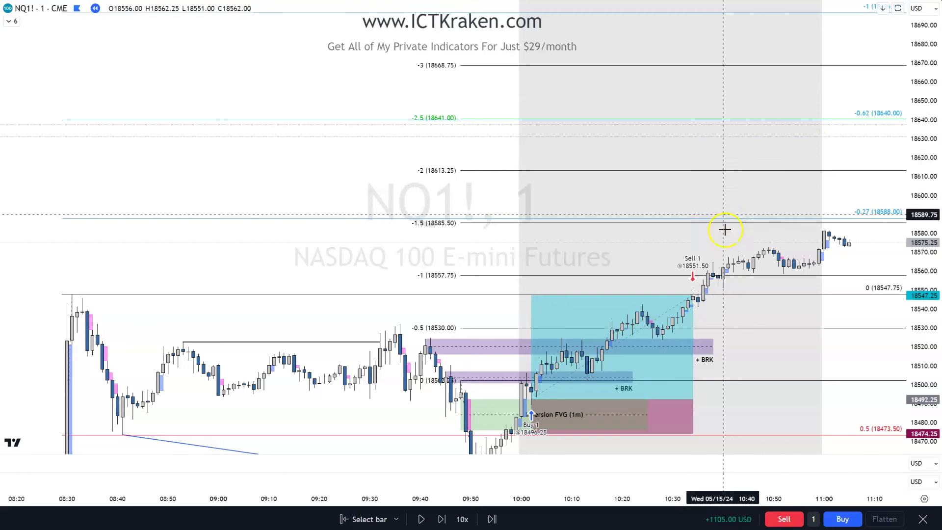
click(589, 417)
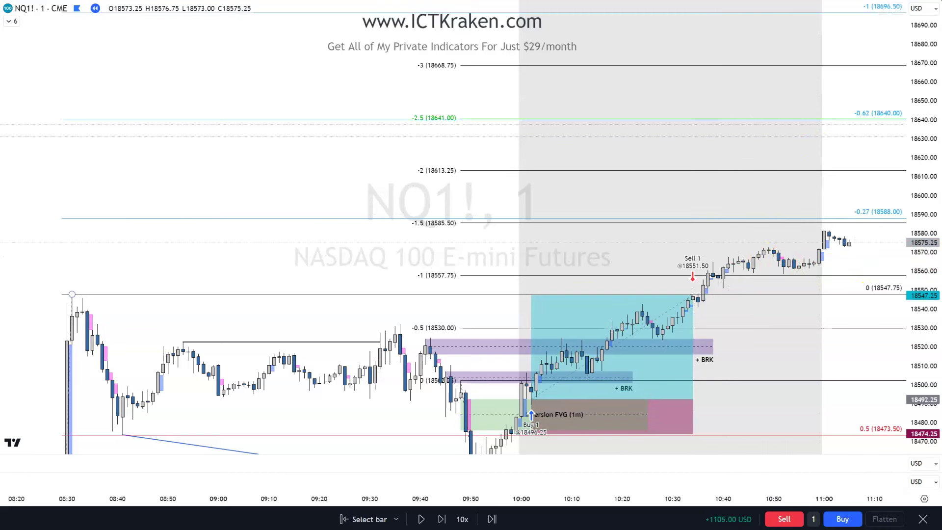
key(Delete)
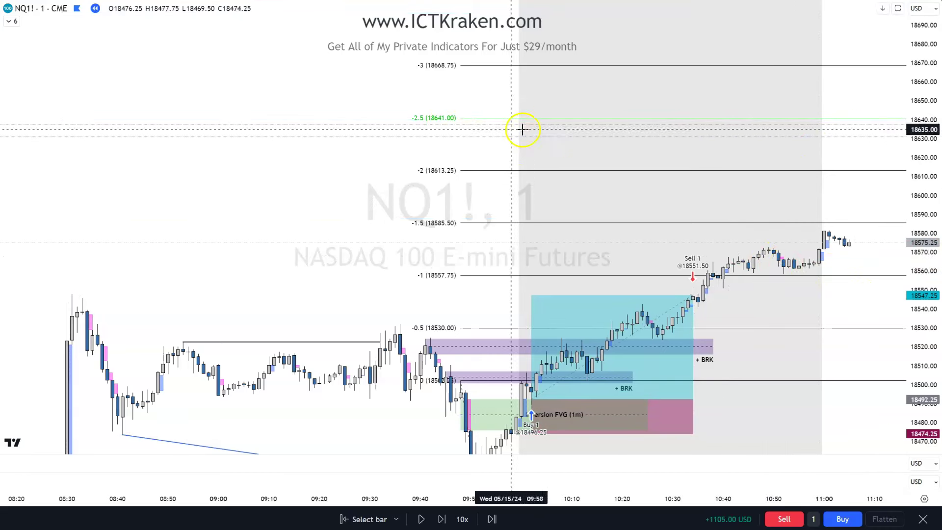
Play the replay forward from the 11:05 candle past the -2.5 projection level at 18641.00, pausing at the 13:12 candle.
drag(467, 200, 265, 158)
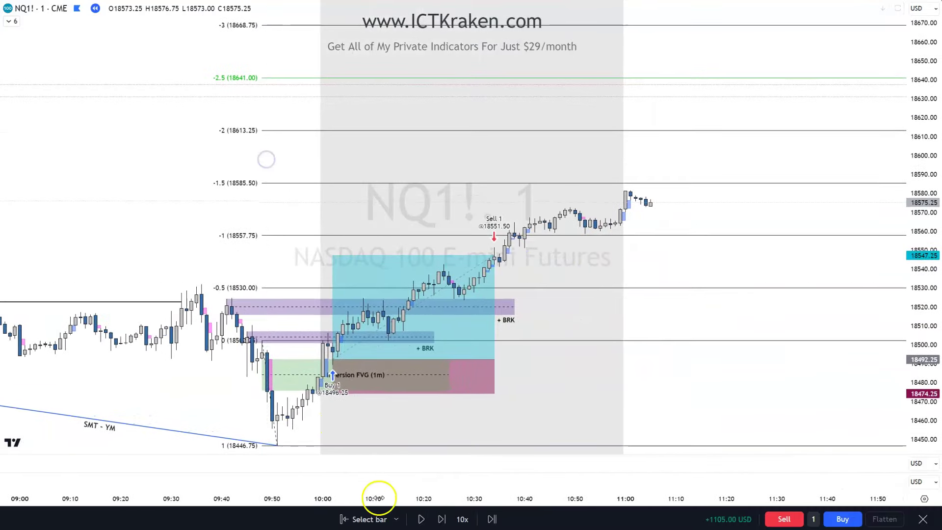
click(423, 520)
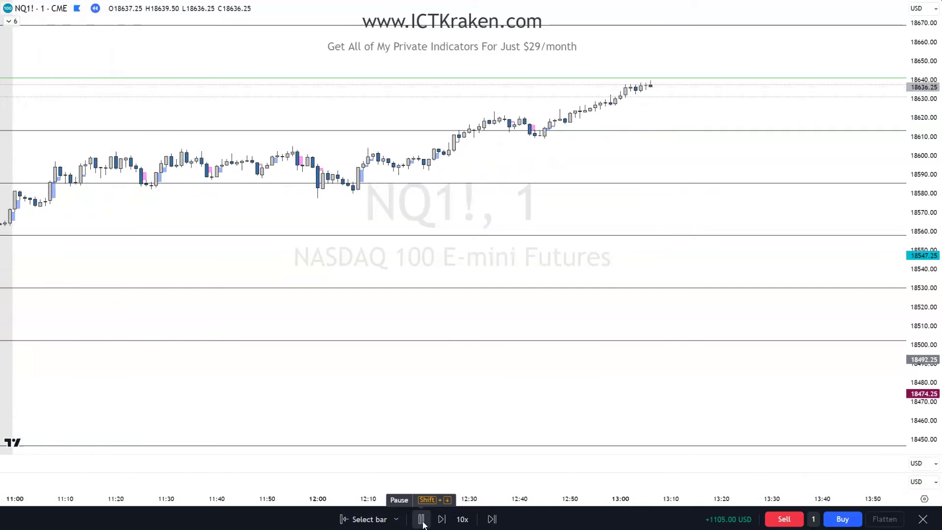
click(421, 519)
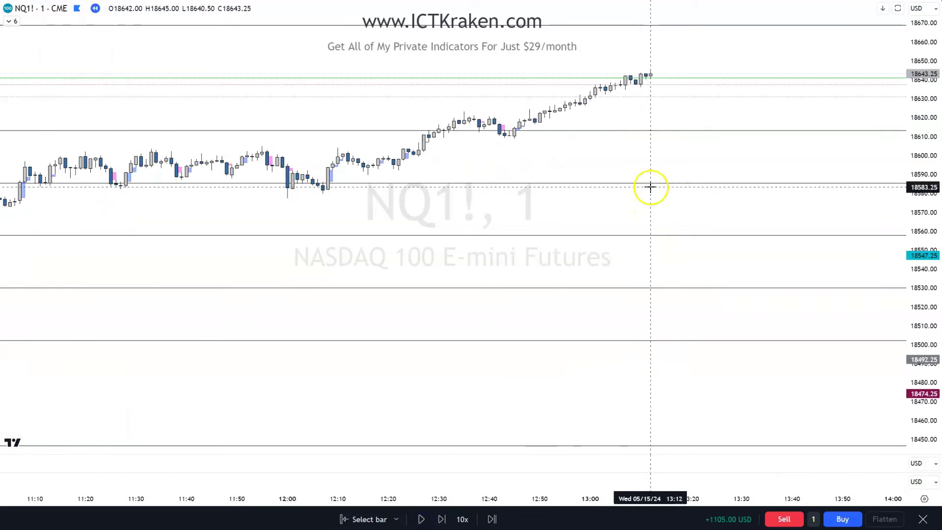
Draw an arrow from the 10:02 entry at 18489.25 up to just below the -2.5 level near the latest candle.
drag(391, 408, 605, 327)
scroll(649, 334, down, 2)
scroll(650, 333, down, 2)
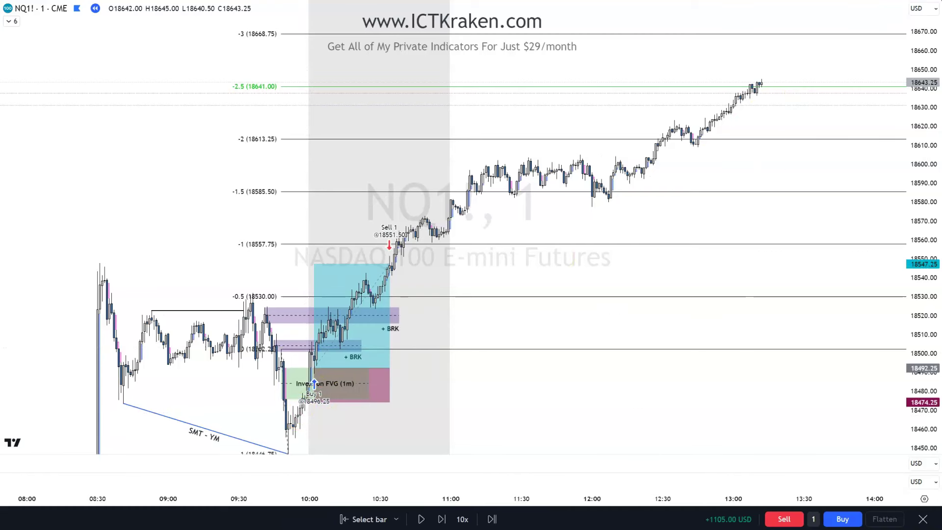
click(314, 371)
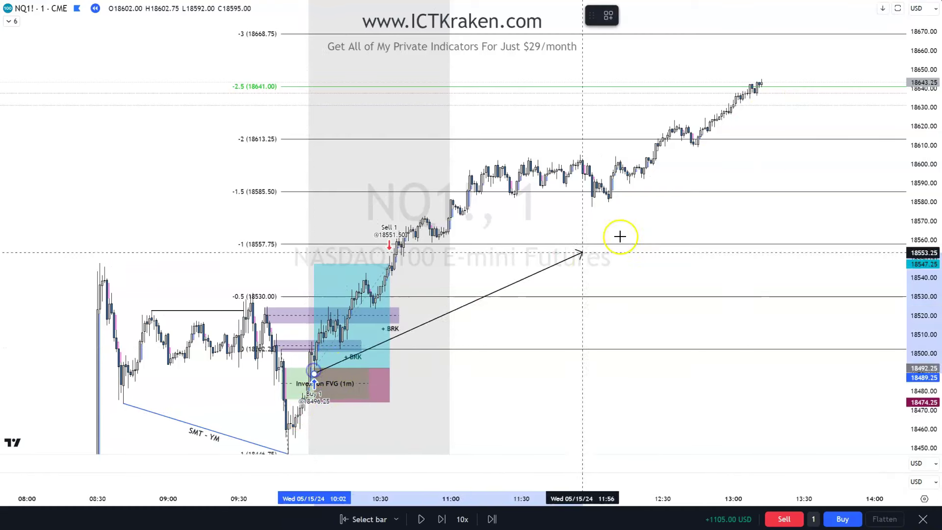
click(788, 96)
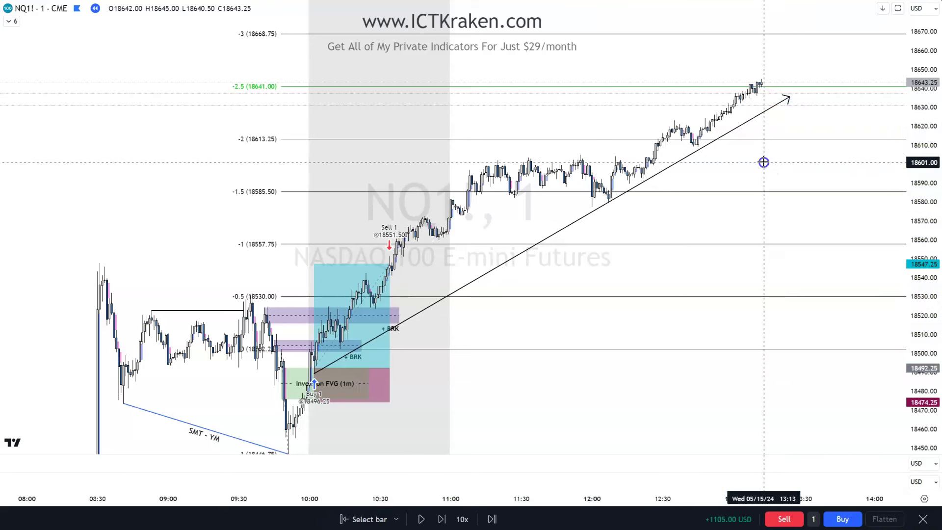
Play the replay forward until price reaches the -4 projection level at 18724.25, pausing at about 19:30.
drag(760, 331, 658, 432)
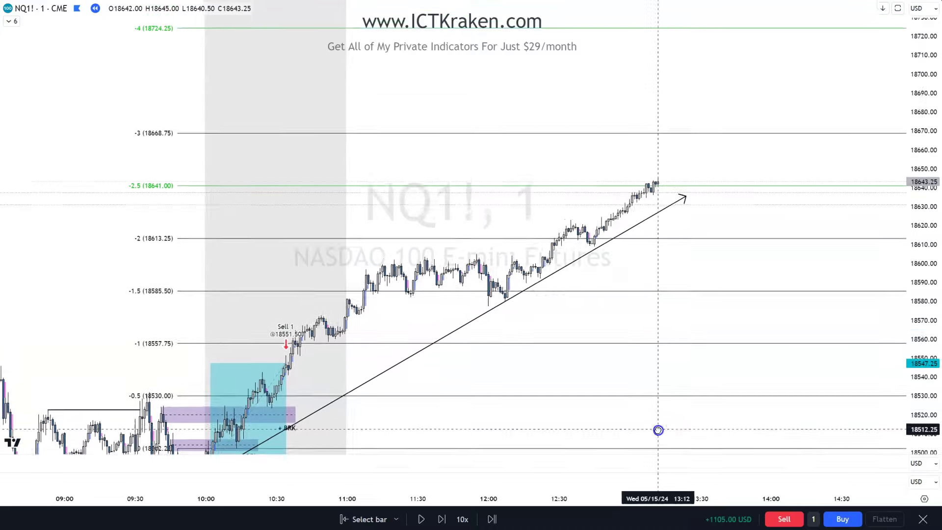
drag(761, 339, 681, 390)
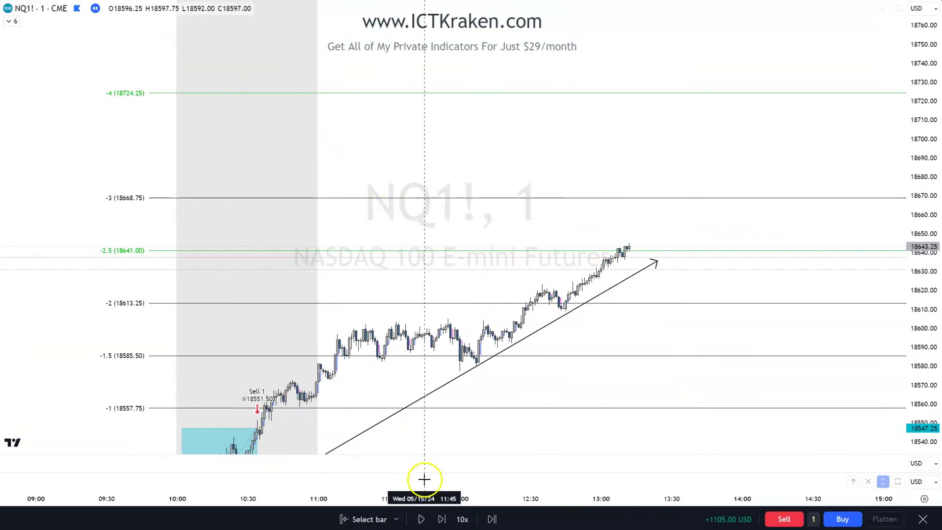
click(423, 519)
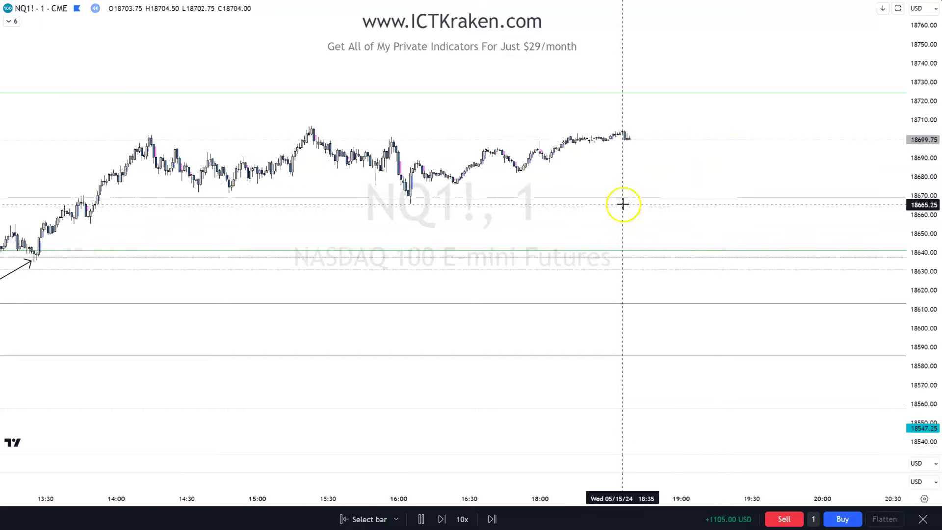
click(422, 520)
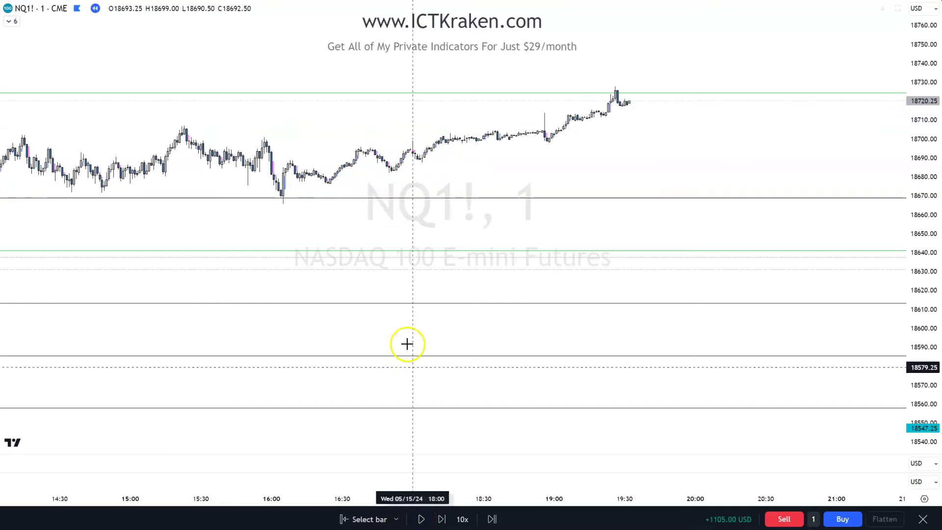
Extend the arrow's tip to the 14:18 candle, above the -3 level at 18668.75.
scroll(363, 307, down, 5)
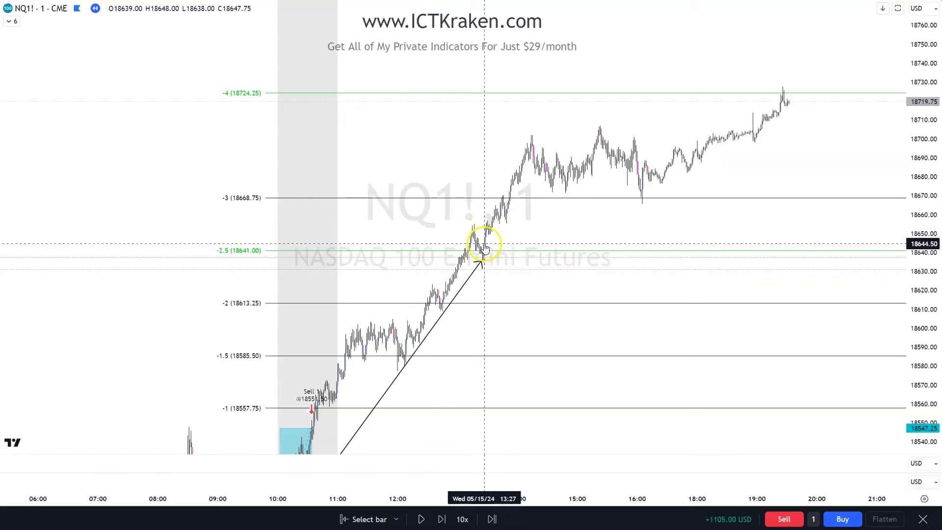
drag(480, 265, 535, 175)
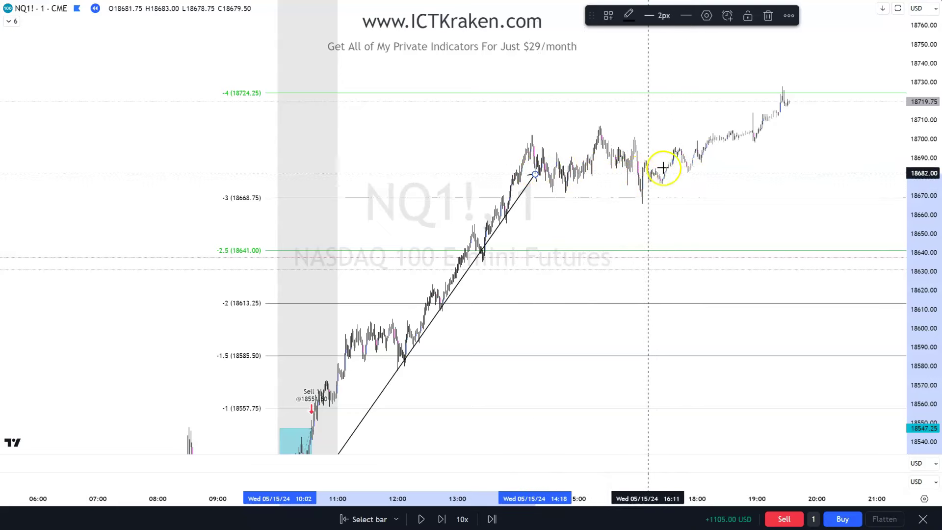
Raise the long position's profit target to 18643.00, just above the -2.5 level, and undo the change.
mouse_move(512, 350)
mouse_down()
mouse_move(518, 322)
mouse_move(627, 219)
mouse_move(867, 191)
mouse_up()
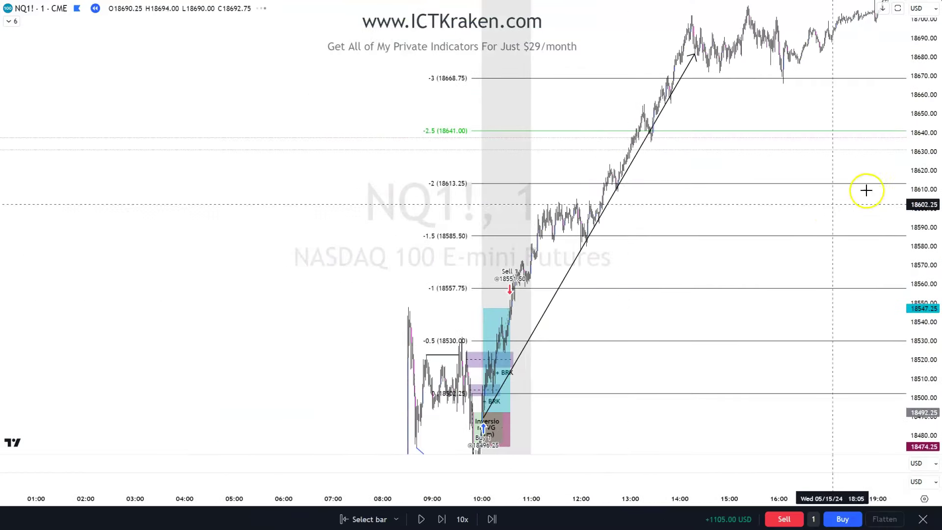
scroll(768, 260, up, 4)
drag(548, 313, 634, 290)
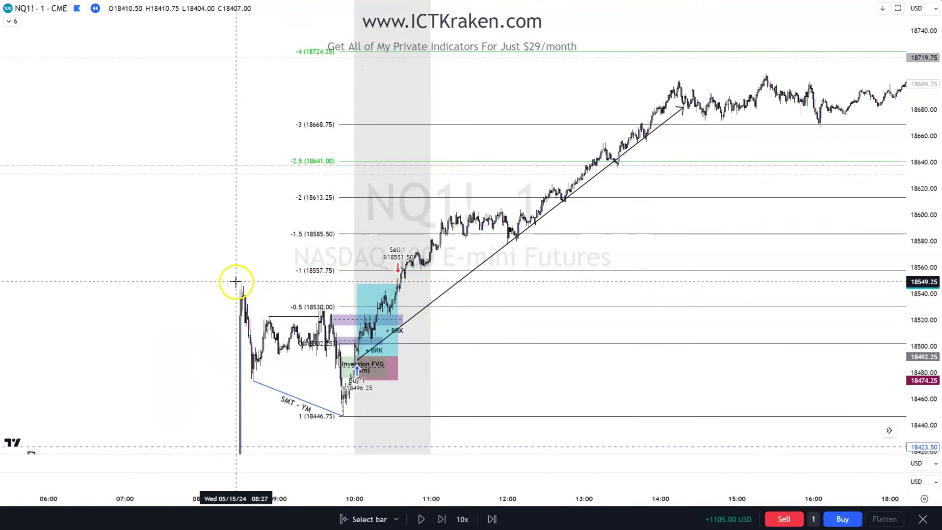
mouse_move(357, 284)
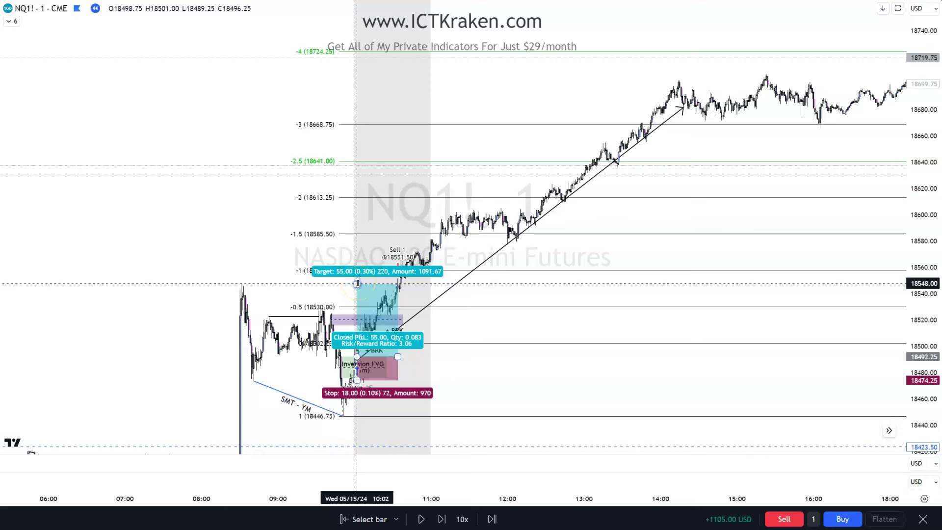
click(366, 290)
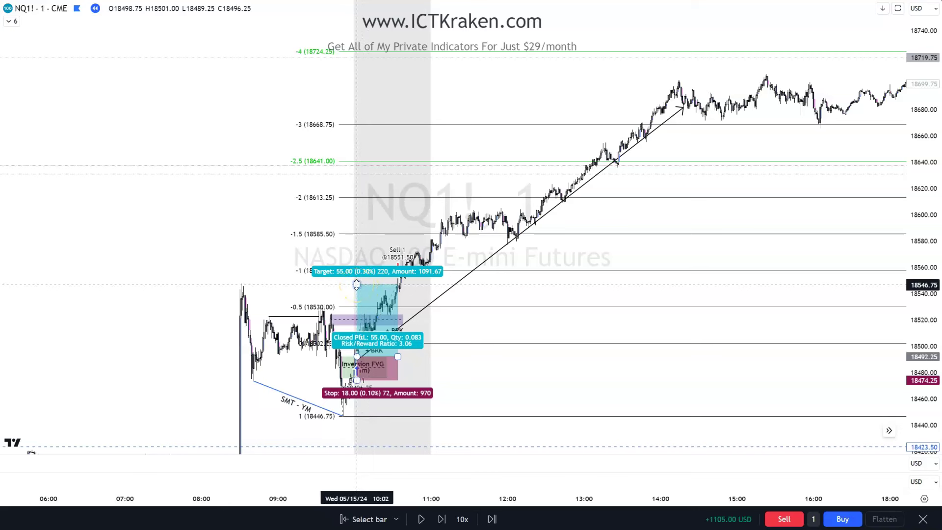
drag(357, 285, 362, 166)
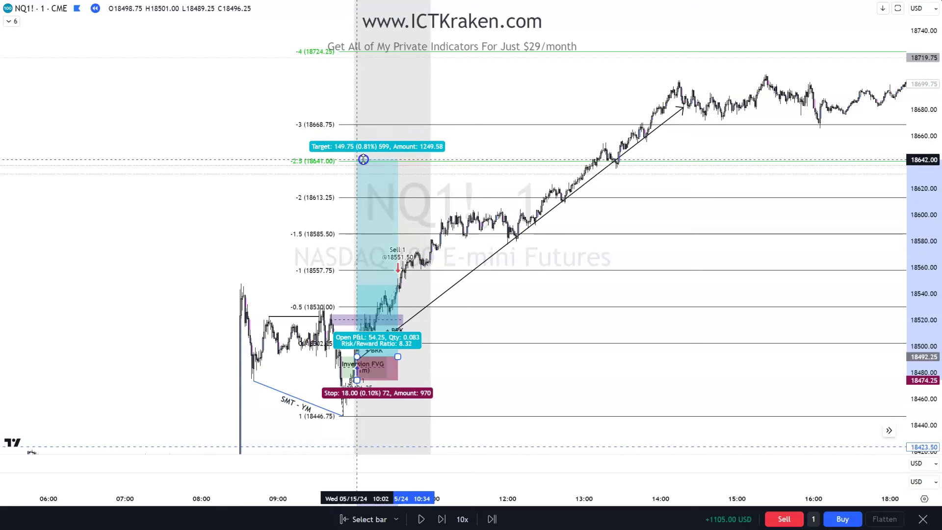
click(432, 181)
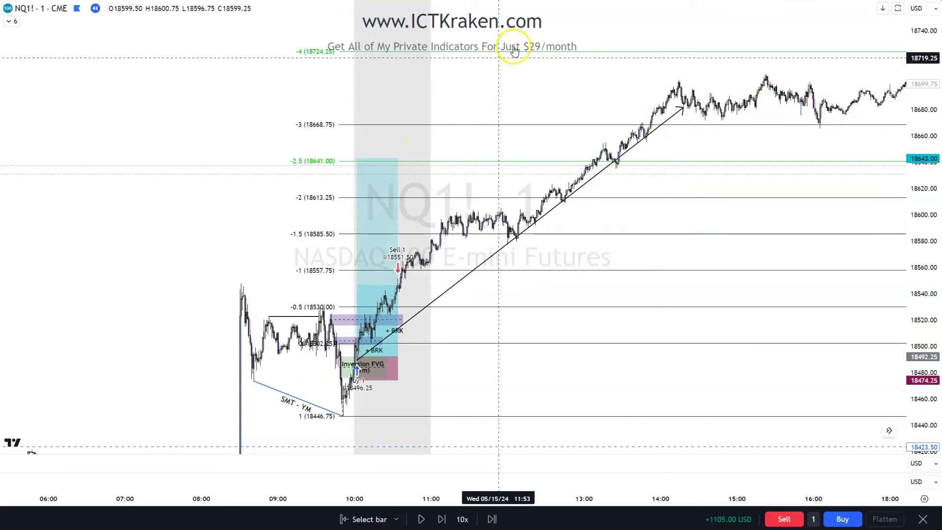
key(Delete)
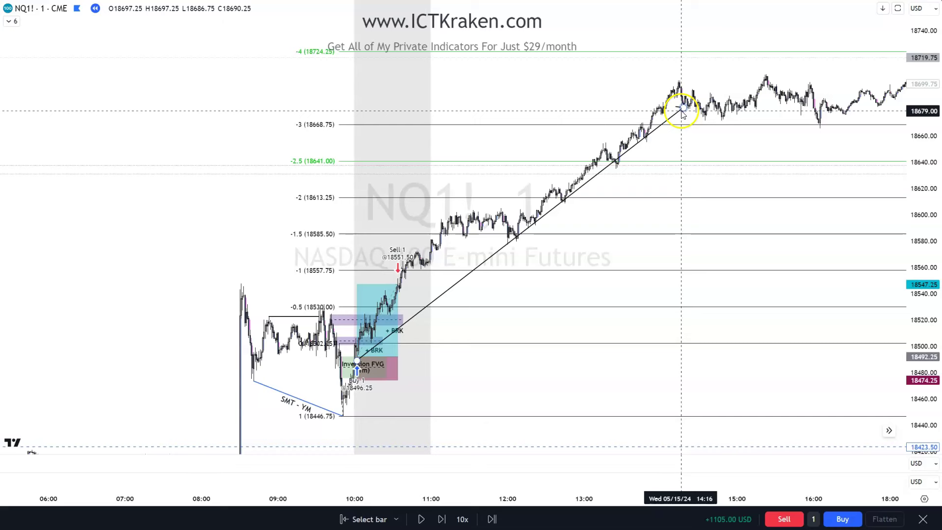
Delete the long black arrow and the Fibonacci projection anchored at the 18446.75 low.
key(Delete)
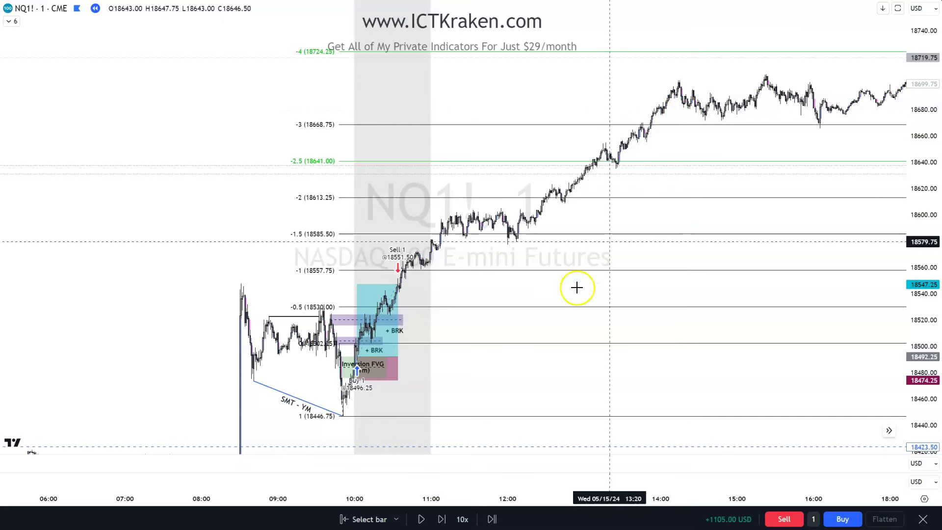
scroll(494, 381, up, 2)
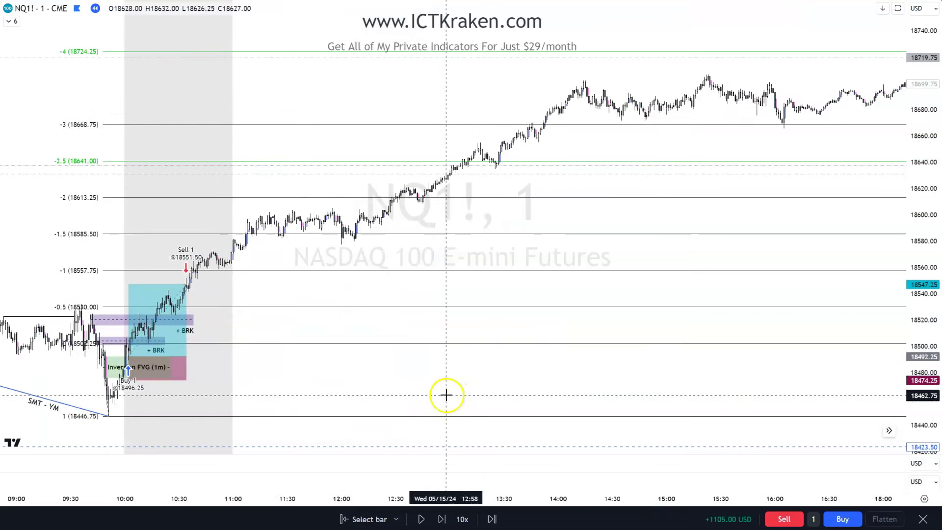
drag(426, 354, 758, 335)
scroll(673, 356, up, 2)
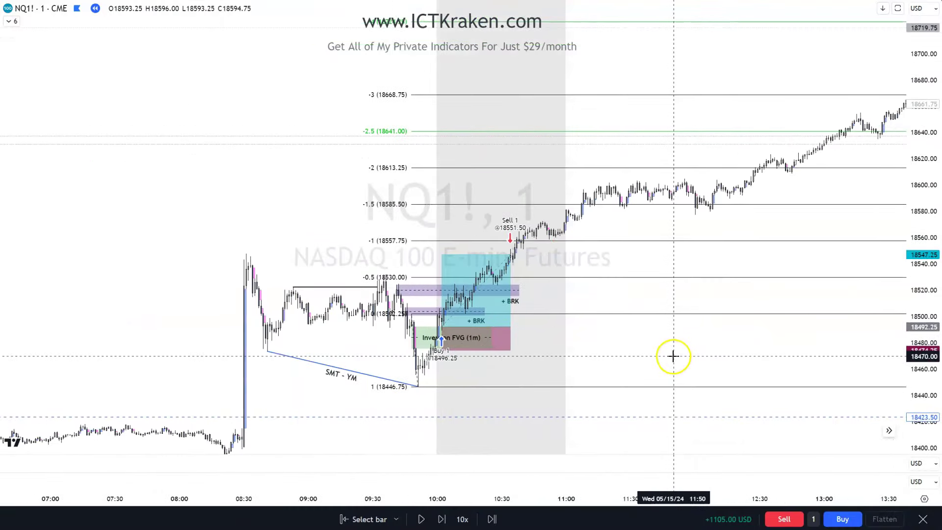
drag(672, 355, 633, 378)
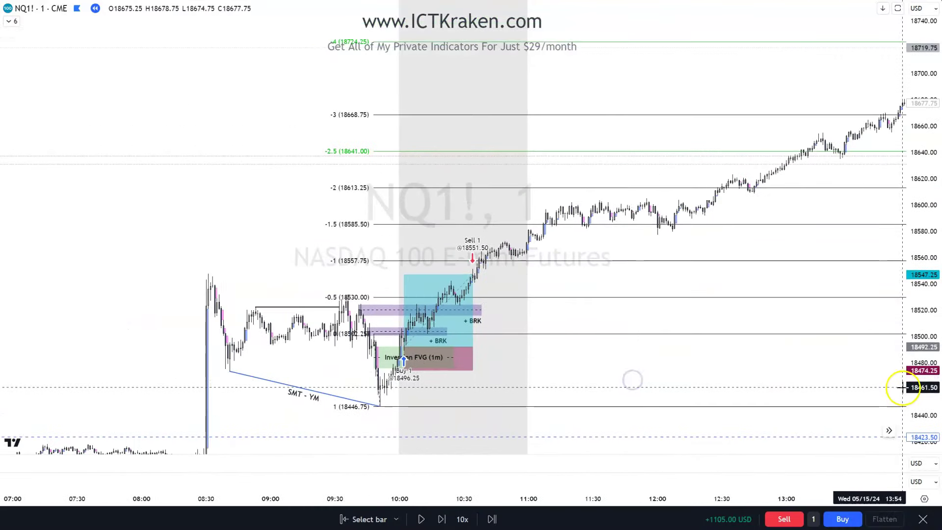
click(917, 448)
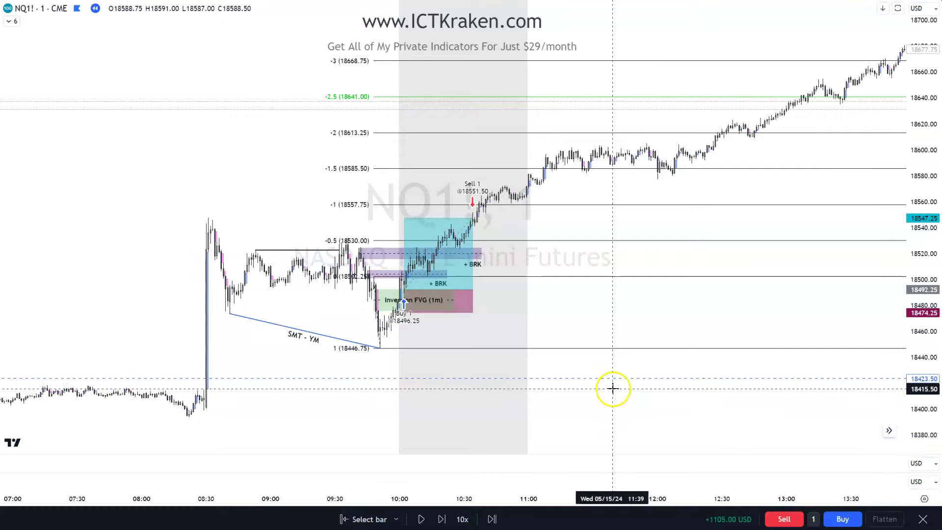
scroll(633, 388, up, 3)
scroll(897, 320, left, 10)
scroll(838, 330, up, 2)
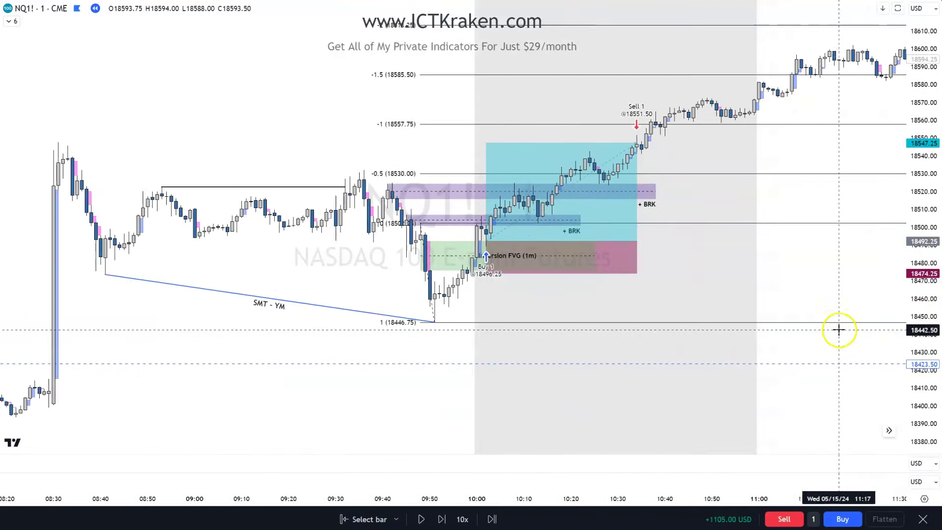
drag(922, 394, 921, 364)
drag(788, 304, 766, 347)
scroll(808, 377, down, 2)
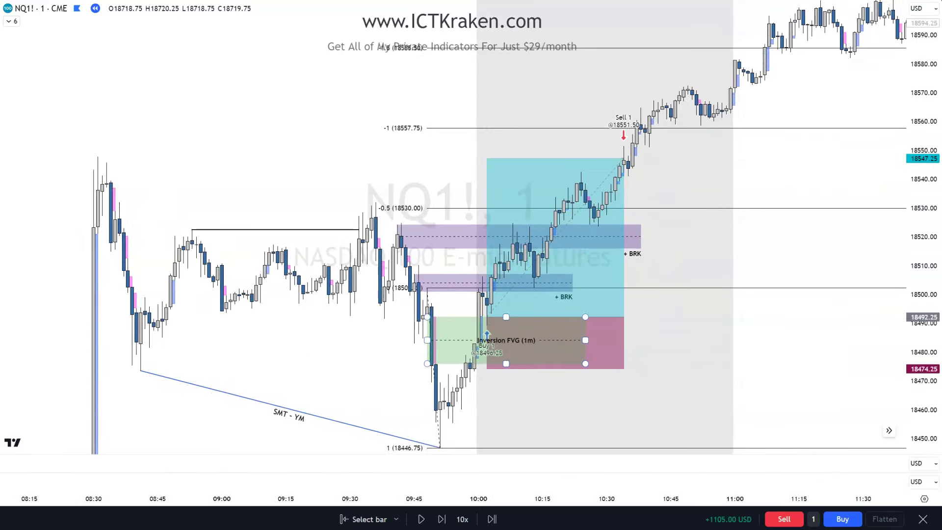
key(Delete)
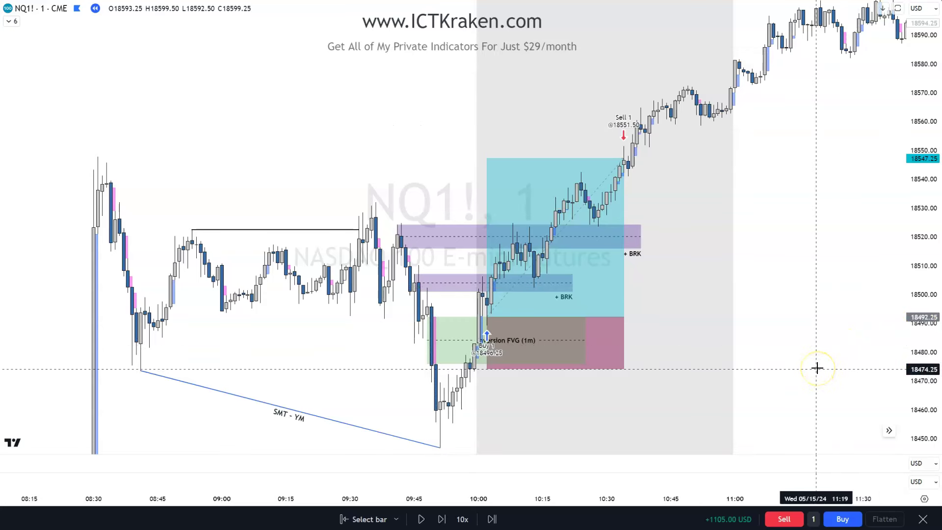
Review the SMT line, the inversion FVG entry, the 08:30 high and the long position's target, stop and risk/reward ratio.
drag(811, 367, 796, 354)
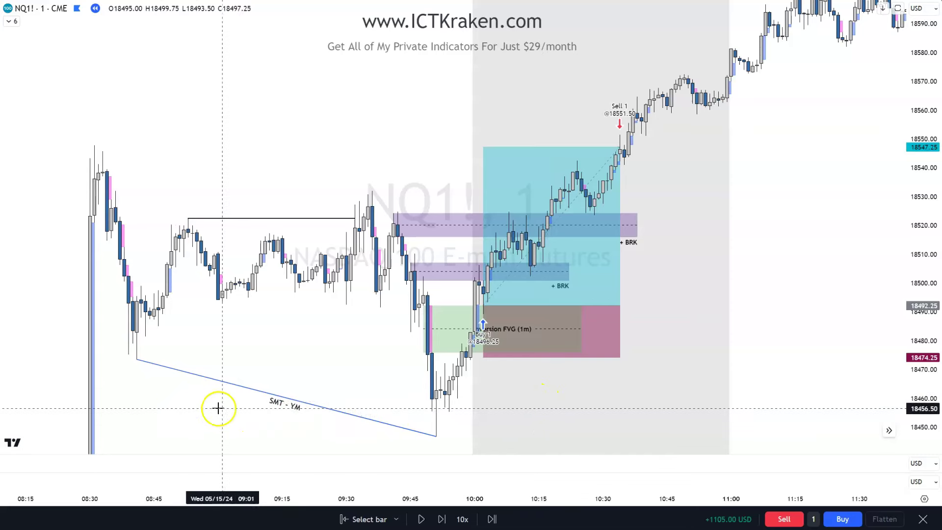
drag(242, 417, 248, 393)
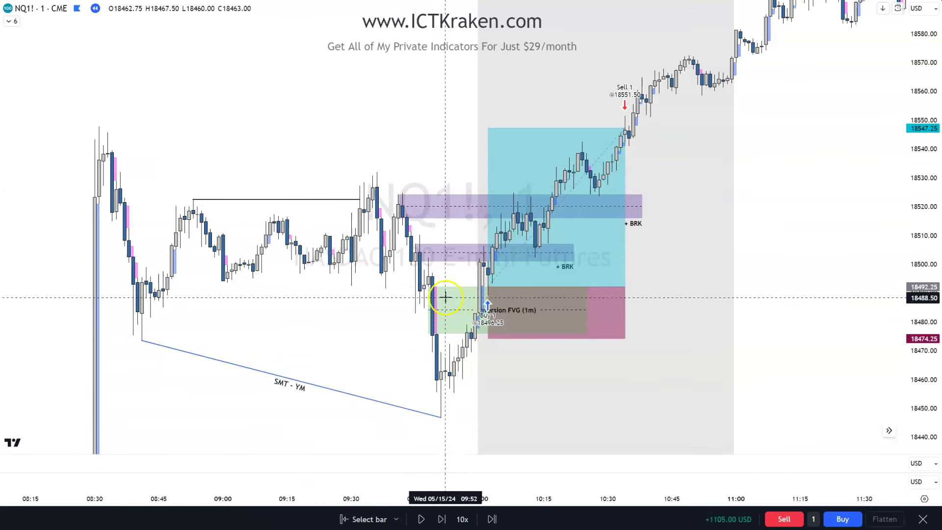
click(490, 289)
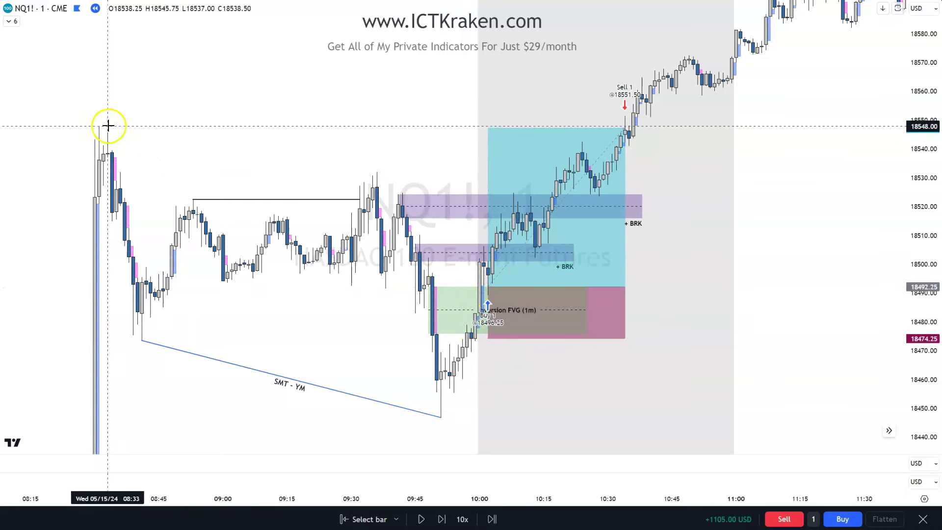
mouse_move(500, 259)
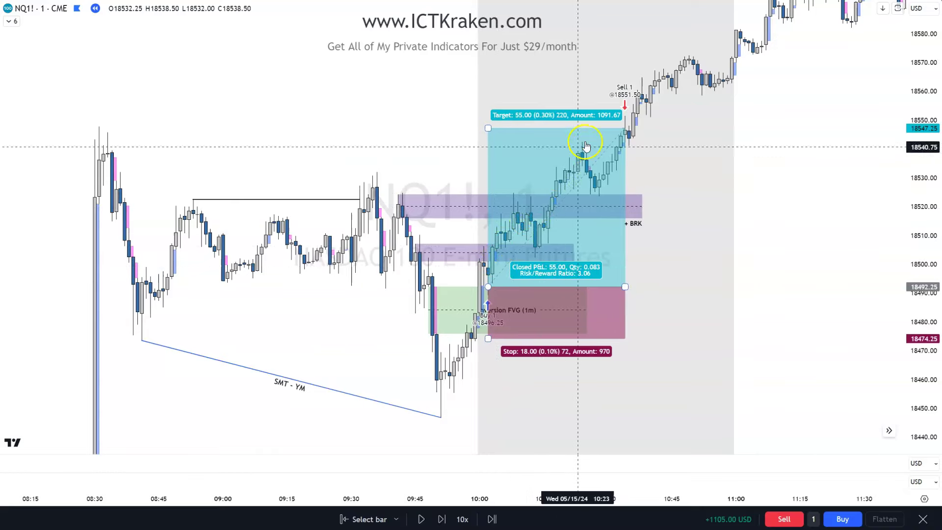
Measure the duration of the sideways range after the trade, from the 11:15 candle to the 12:24 candle.
mouse_move(421, 256)
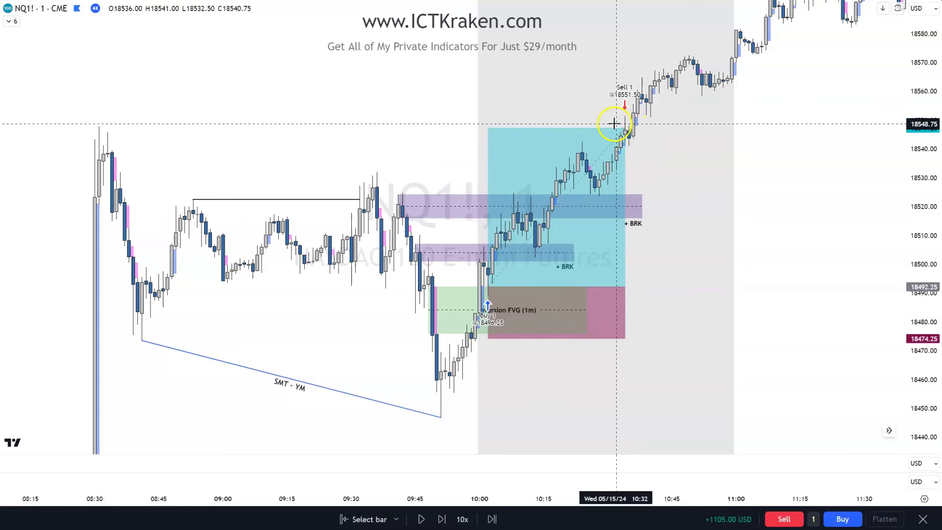
mouse_move(442, 417)
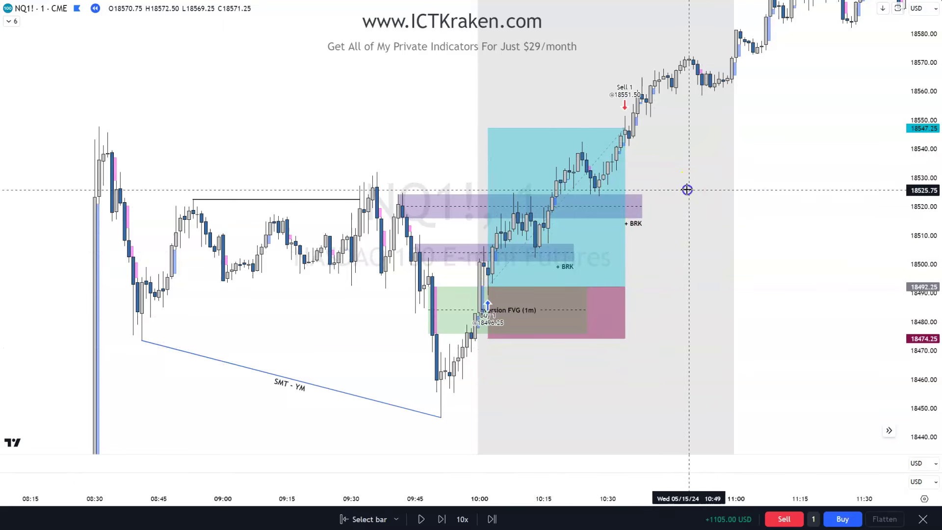
drag(687, 190, 698, 179)
drag(720, 149, 697, 194)
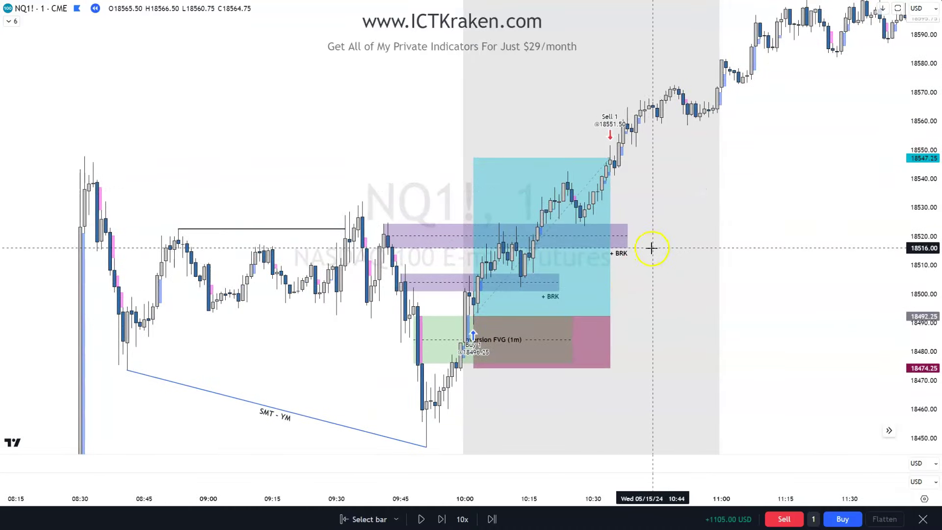
scroll(703, 177, right, 10)
scroll(734, 216, left, 4)
drag(548, 305, 478, 374)
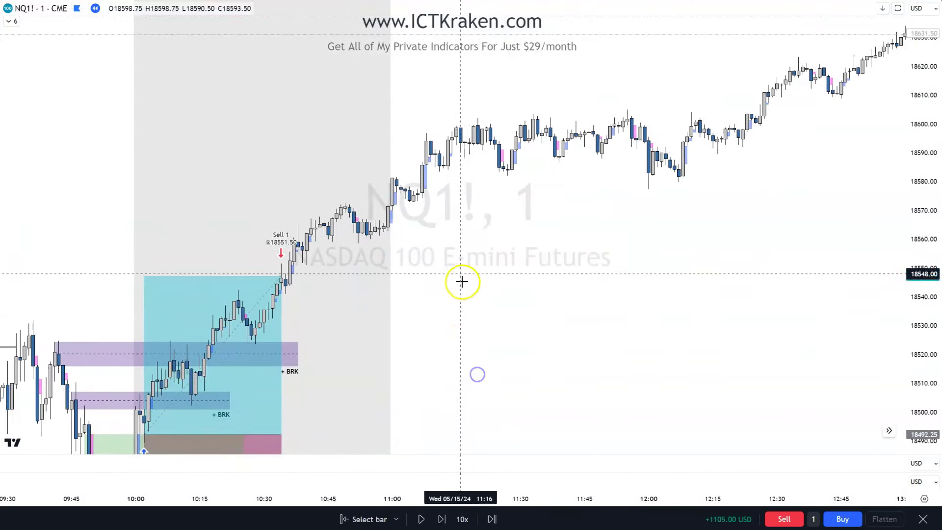
shift+click(456, 200)
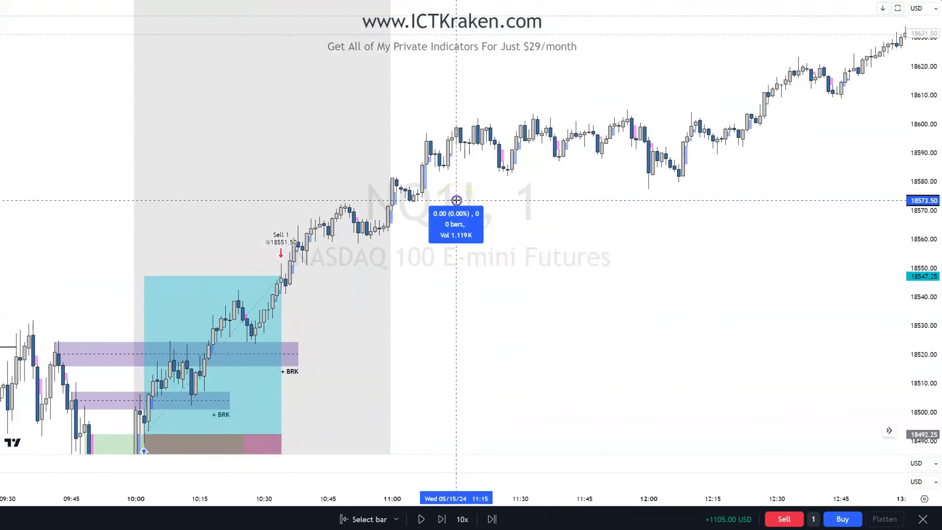
click(753, 205)
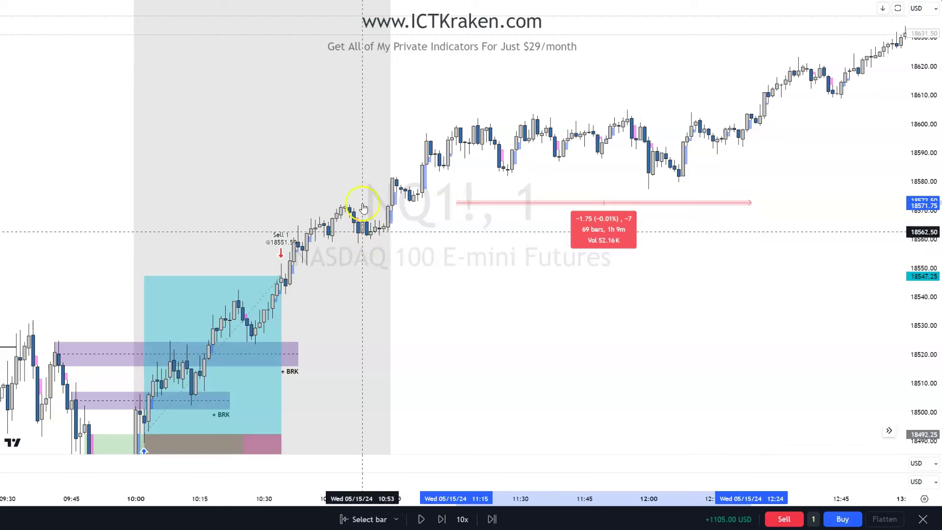
Raise the long position's profit target to 18592.50 and undo the change.
click(148, 275)
drag(147, 276, 185, 146)
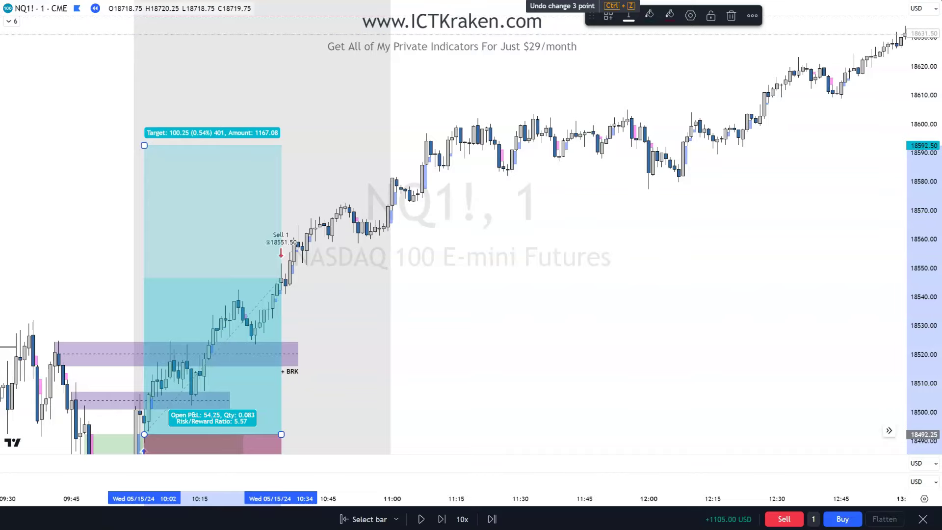
key(ctrl+z)
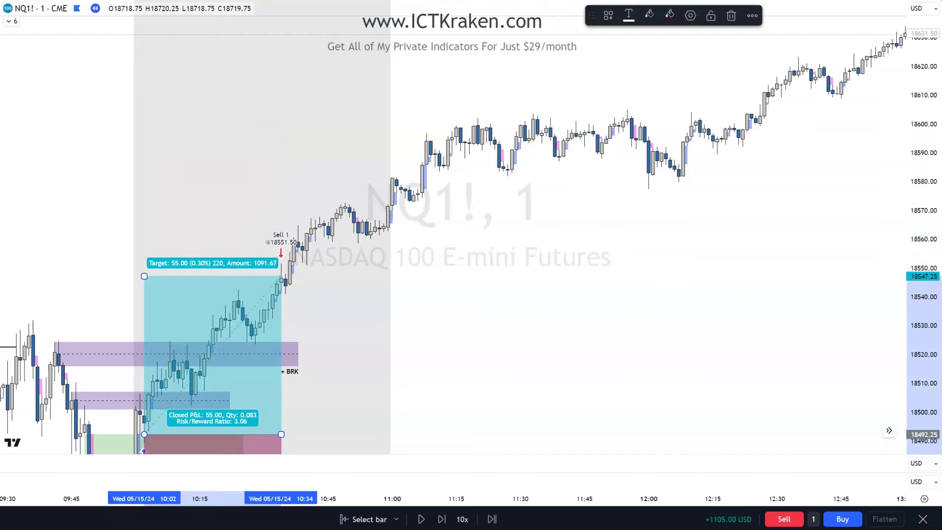
click(572, 411)
drag(435, 378, 725, 279)
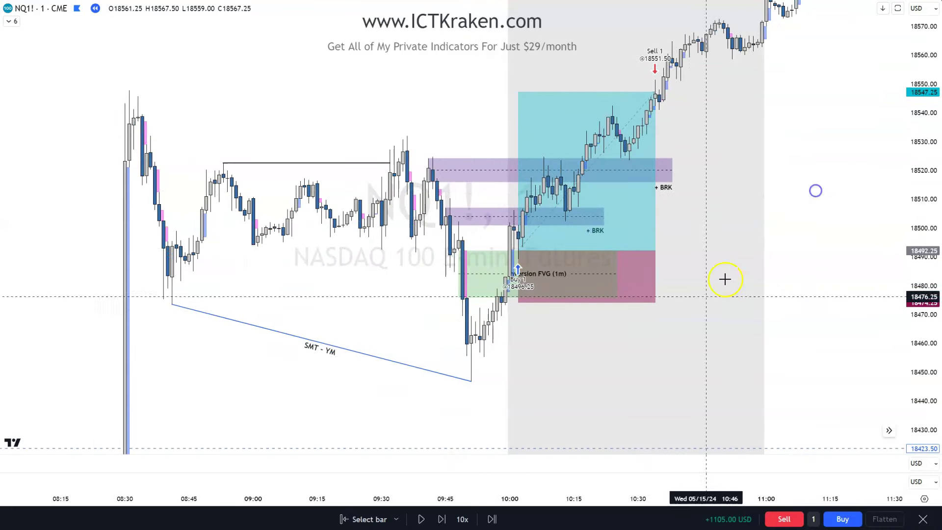
click(637, 424)
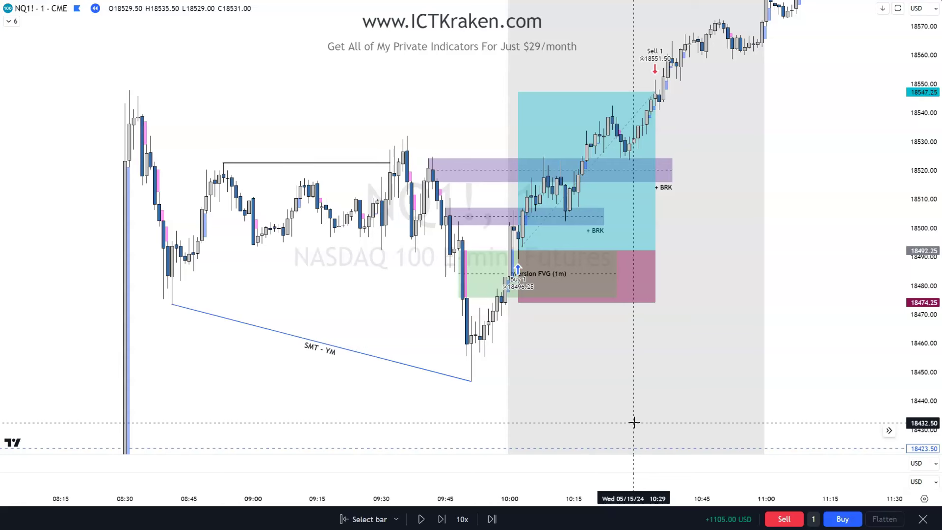
click(451, 505)
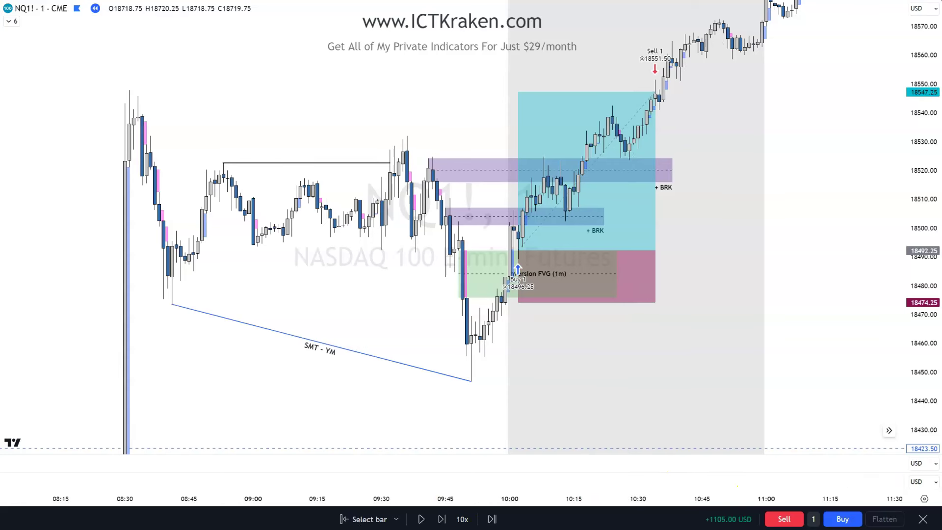